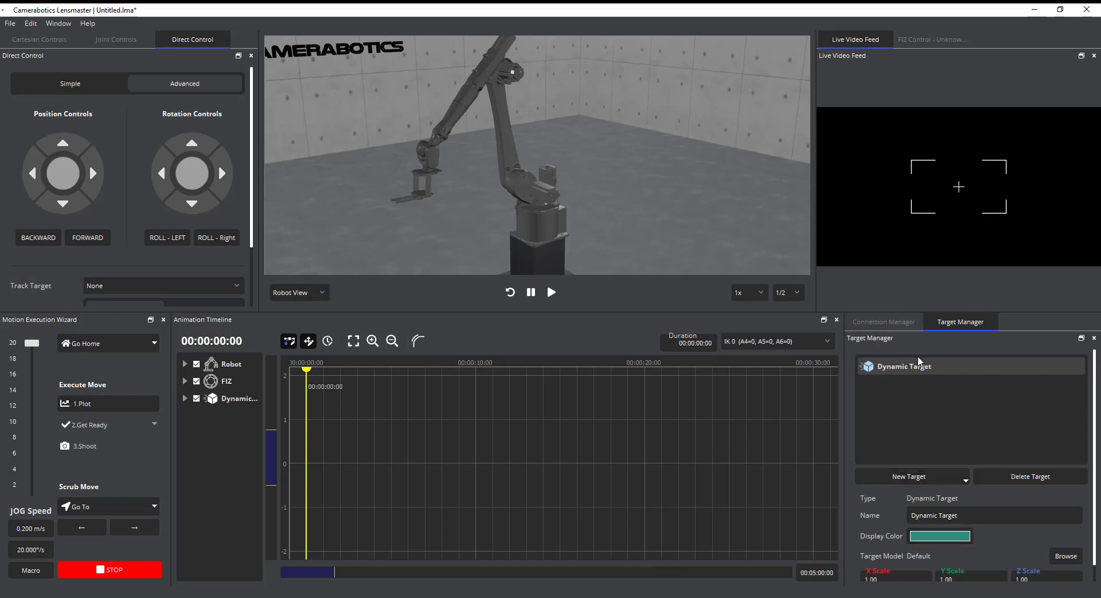
Delete the existing dynamic target and create a new Dynamic Target in its place
{"action": "left_click", "coordinate": [184, 398]}
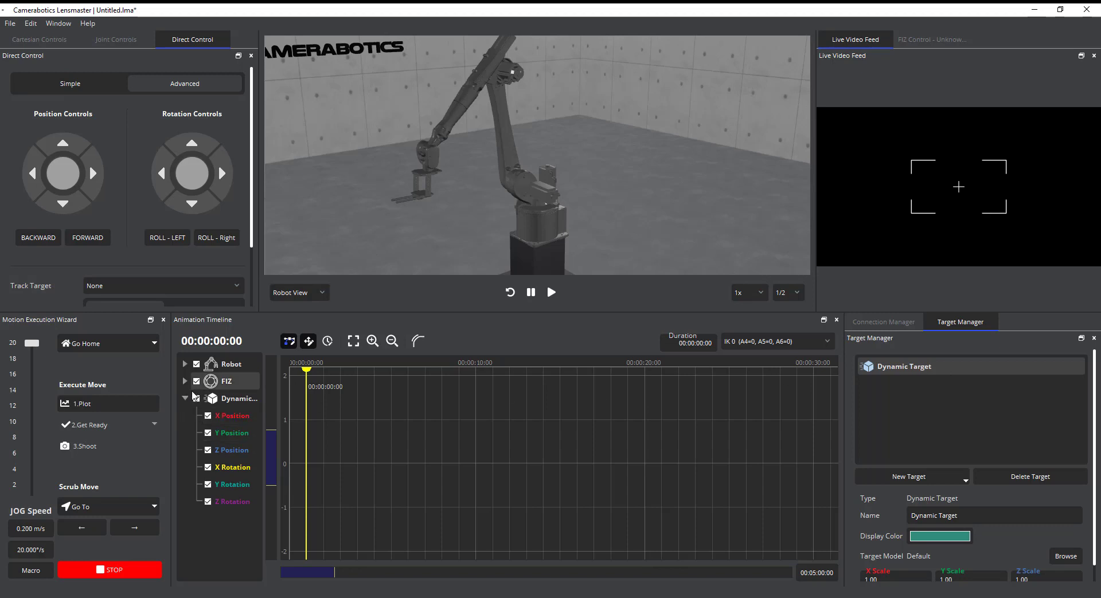
{"action": "left_click", "coordinate": [196, 399]}
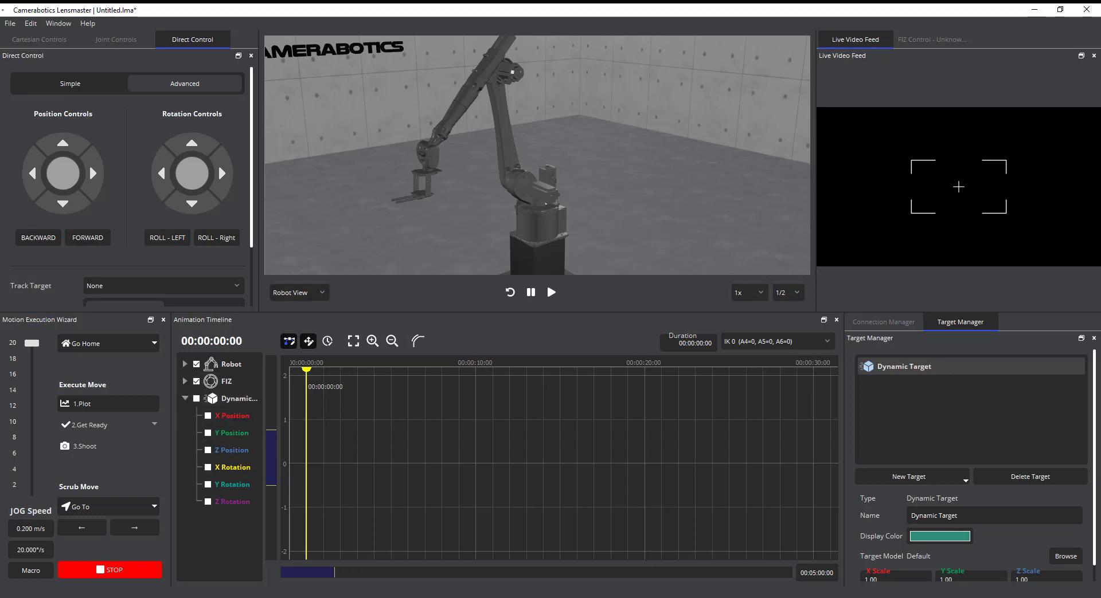
{"action": "left_click", "coordinate": [1030, 480]}
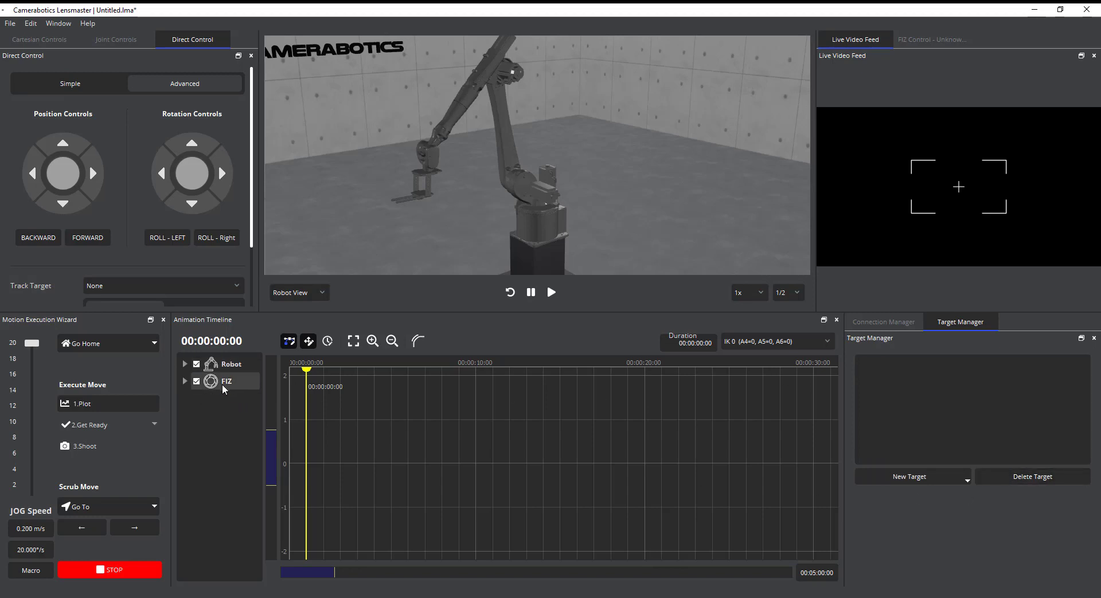
{"action": "left_click", "coordinate": [943, 481]}
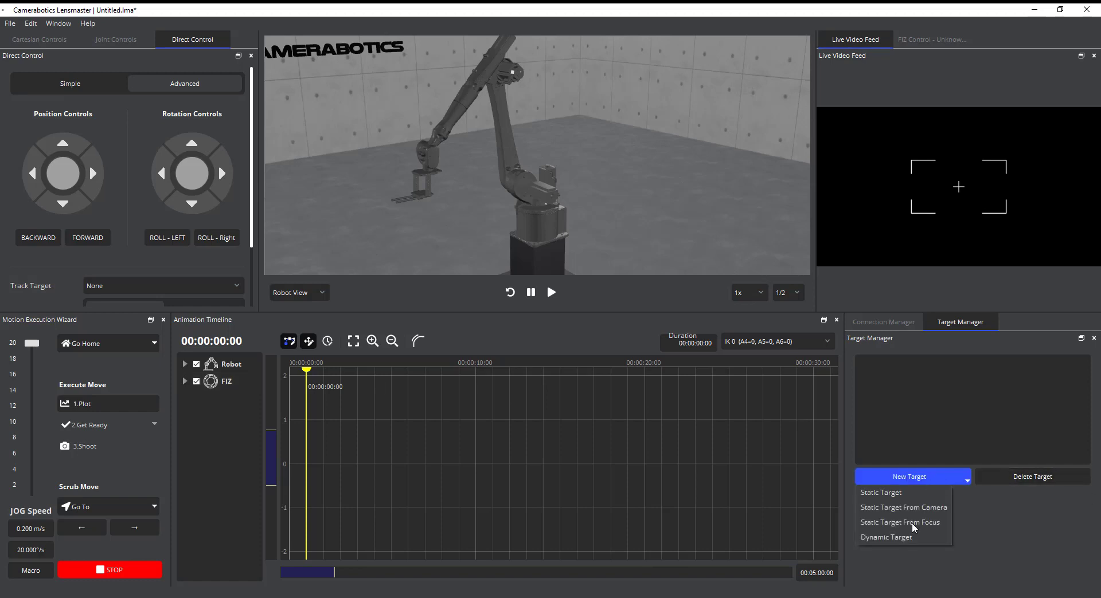
{"action": "left_click", "coordinate": [894, 539]}
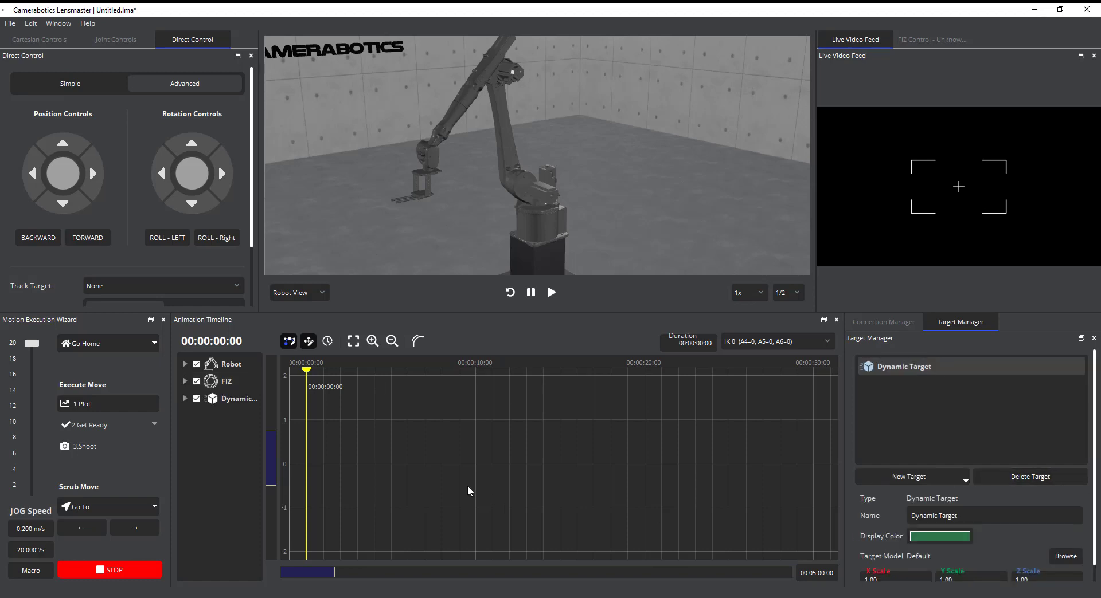
Expand the dynamic target's timeline track and hide its X, Y and Z Position curves
{"action": "left_click", "coordinate": [184, 398]}
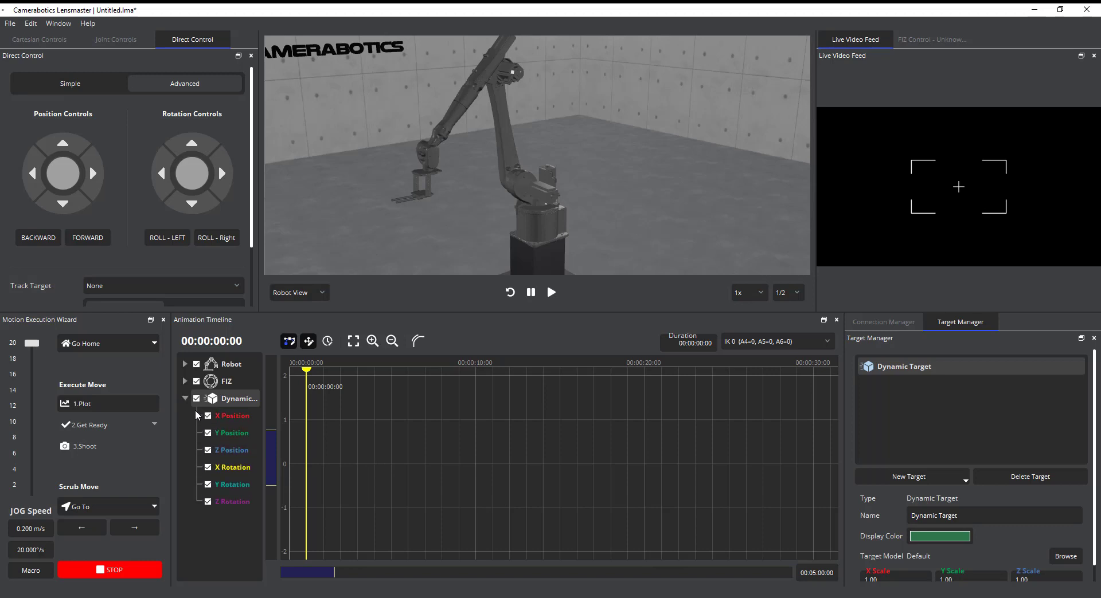
{"action": "left_click", "coordinate": [227, 434]}
{"action": "left_click", "coordinate": [231, 452]}
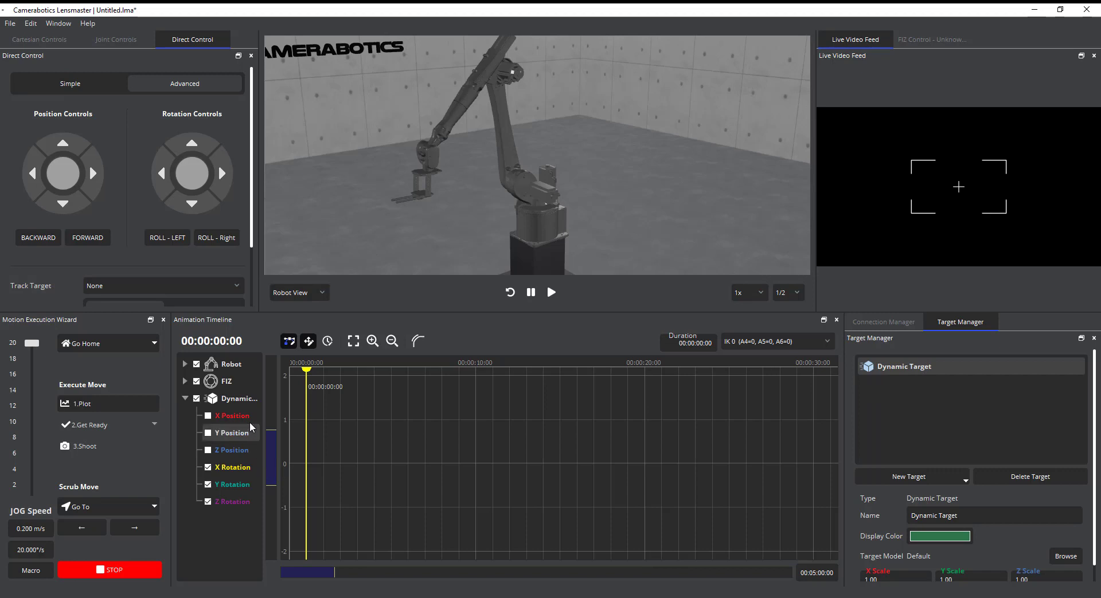
Show the FIZ controls and tilt the robot's camera upward with the rotation control
{"action": "middle_click_drag", "start_coordinate": [489, 215], "coordinate": [506, 245]}
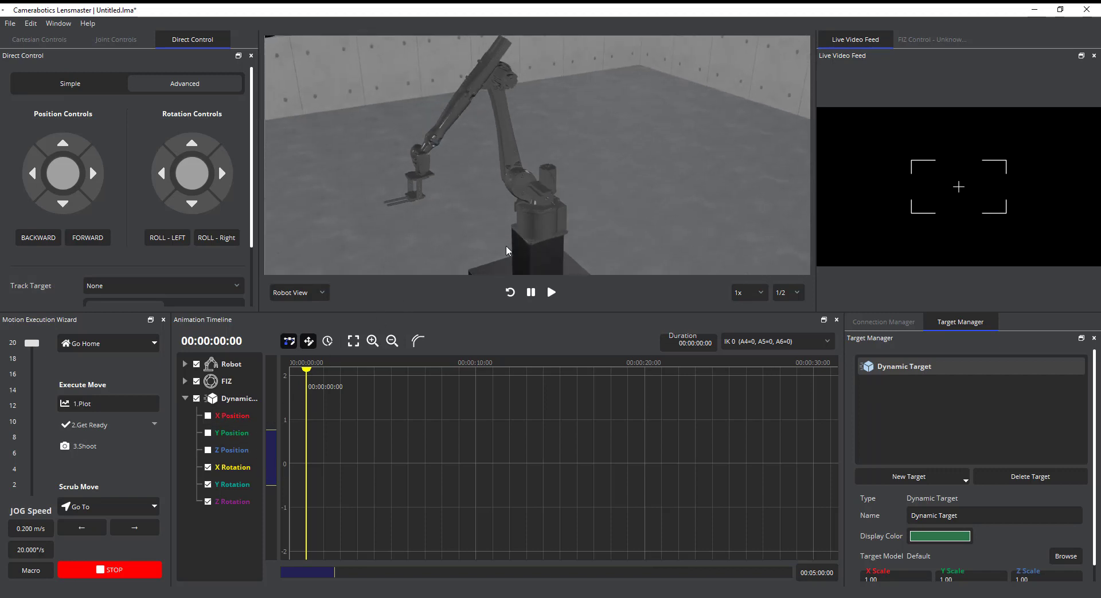
{"action": "left_click", "coordinate": [932, 39]}
{"action": "left_click_drag", "start_coordinate": [192, 175], "coordinate": [200, 154]}
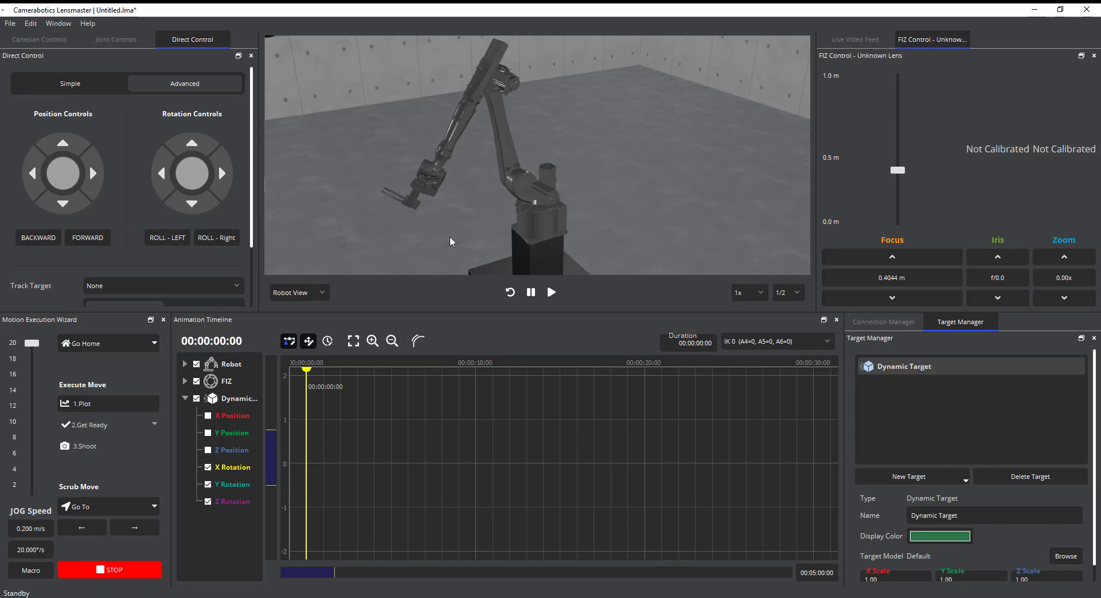
{"action": "middle_click_drag", "start_coordinate": [450, 238], "coordinate": [383, 148]}
Add a target keyframe from focus at 00:00:00:00 on the timeline
{"action": "right_click", "coordinate": [385, 382]}
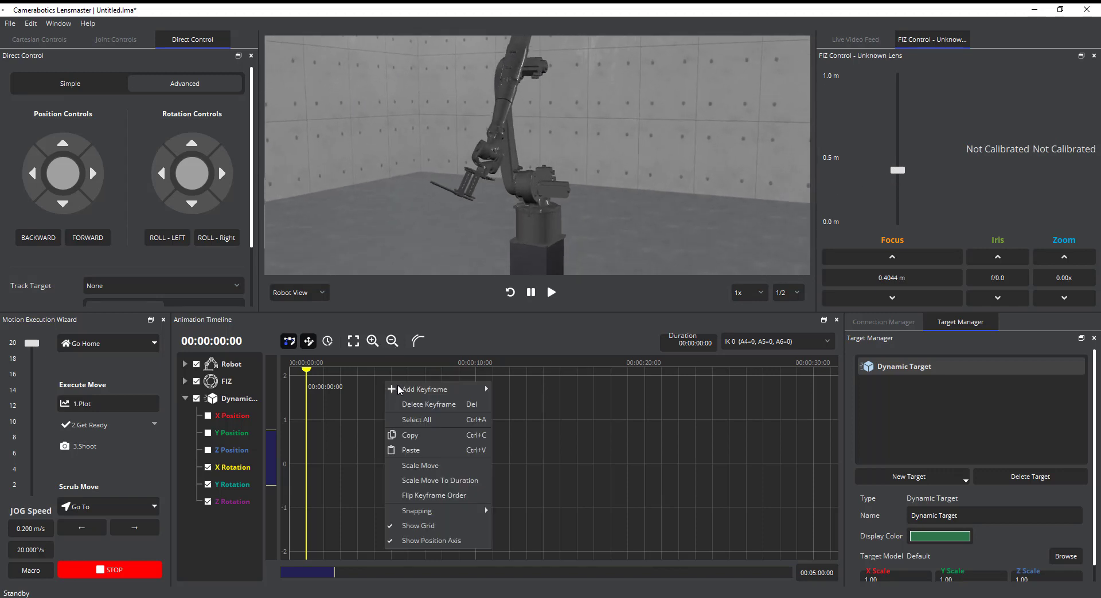
{"action": "mouse_move", "coordinate": [469, 389]}
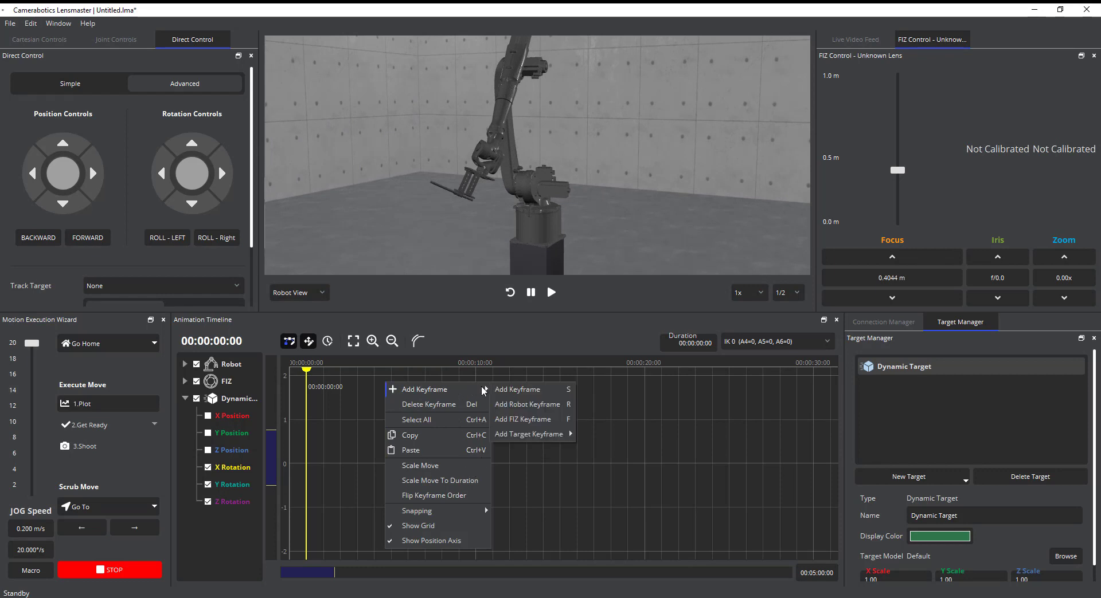
{"action": "mouse_move", "coordinate": [531, 437]}
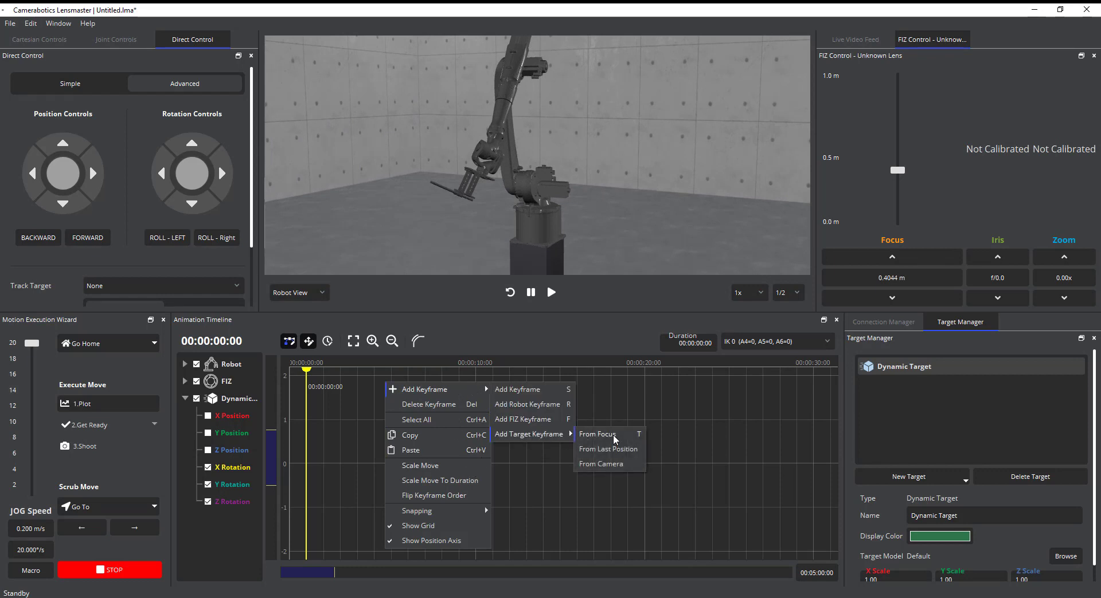
{"action": "left_click", "coordinate": [612, 437]}
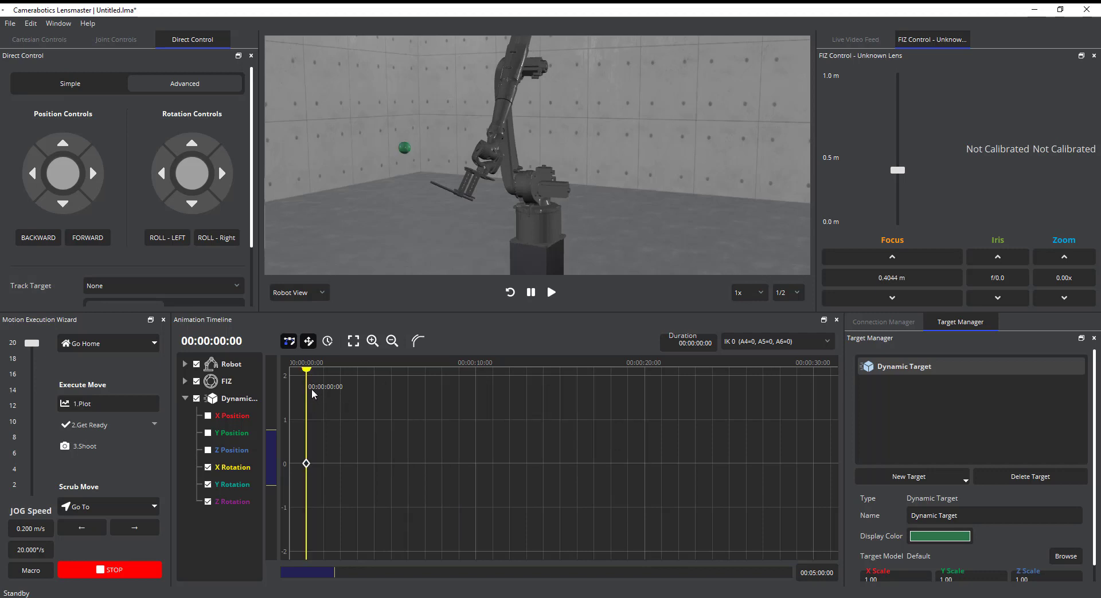
Move the playhead to 00:00:06:19 and rotate the robot's camera sideways to aim at a different point
{"action": "scroll", "coordinate": [316, 401], "scroll_direction": "down", "scroll_amount": 3}
{"action": "middle_click_drag", "start_coordinate": [304, 381], "coordinate": [306, 415]}
{"action": "left_click_drag", "start_coordinate": [305, 415], "coordinate": [387, 404]}
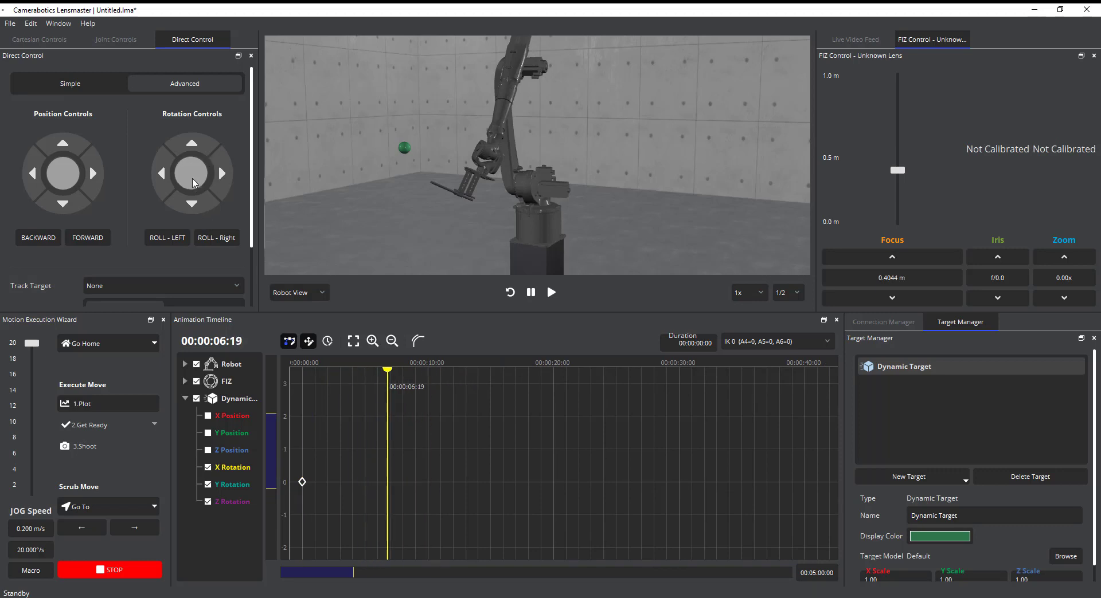
{"action": "left_click_drag", "start_coordinate": [192, 183], "coordinate": [243, 174]}
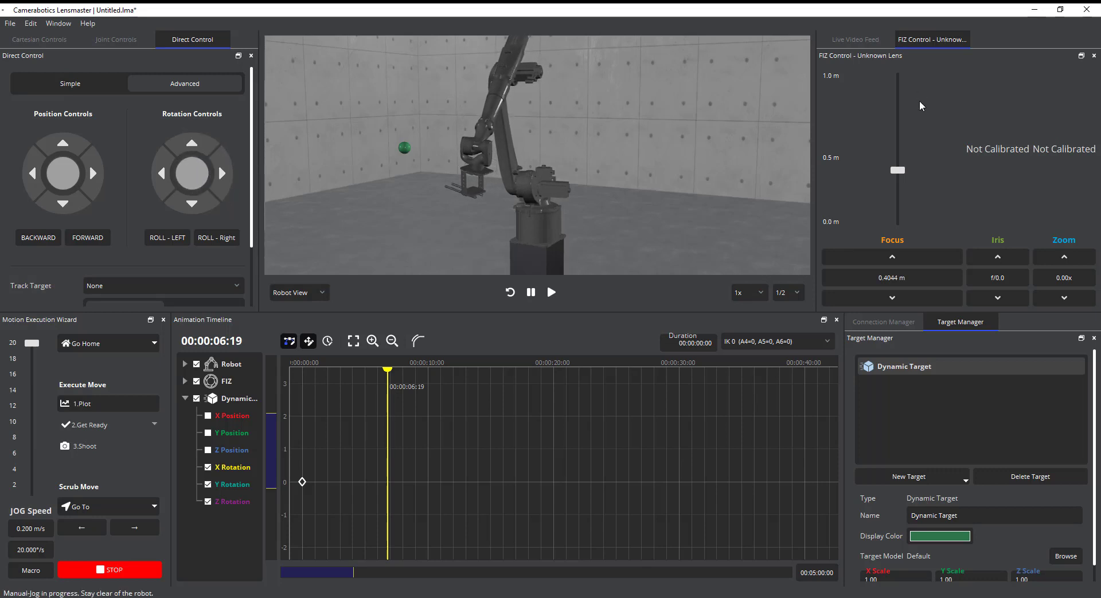
Set the focus distance to 0.6392 m and add a second target keyframe at 00:00:06:19
{"action": "left_click_drag", "start_coordinate": [898, 170], "coordinate": [897, 149]}
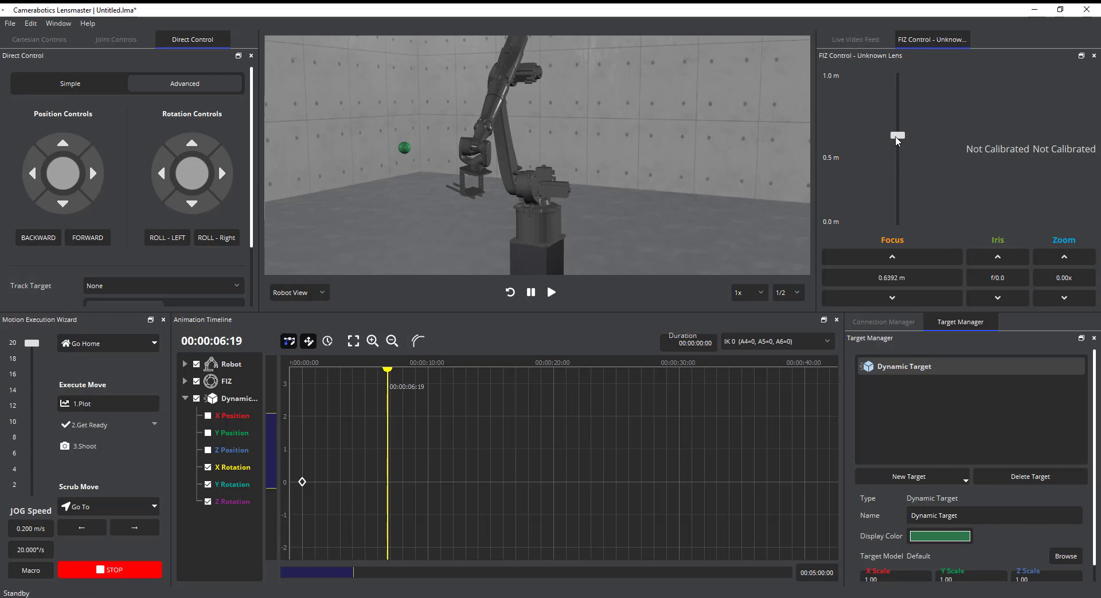
{"action": "right_click", "coordinate": [425, 406]}
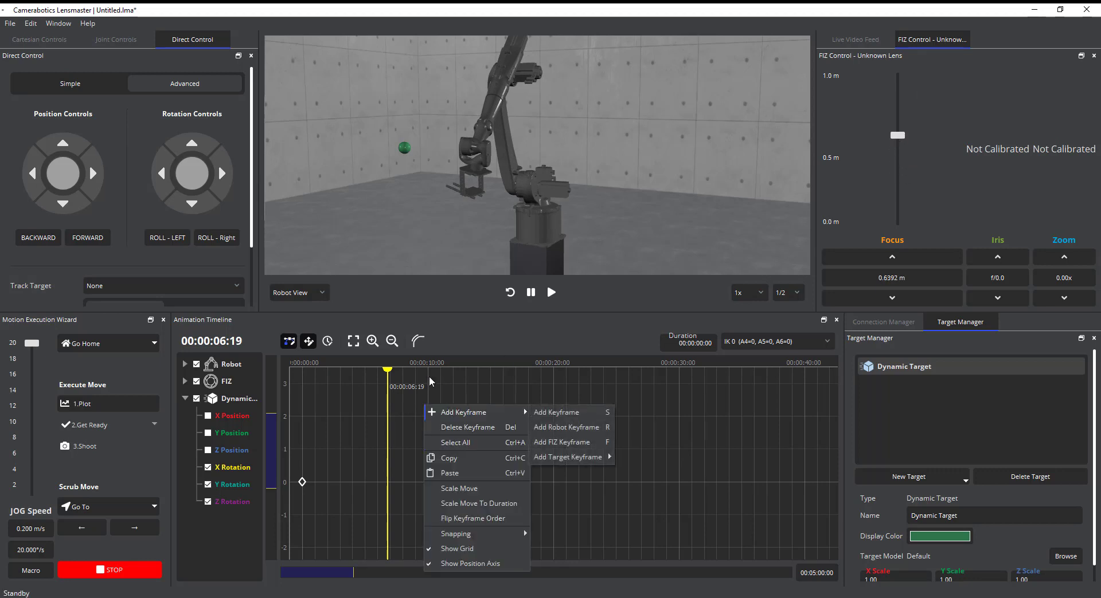
{"action": "left_click", "coordinate": [432, 379]}
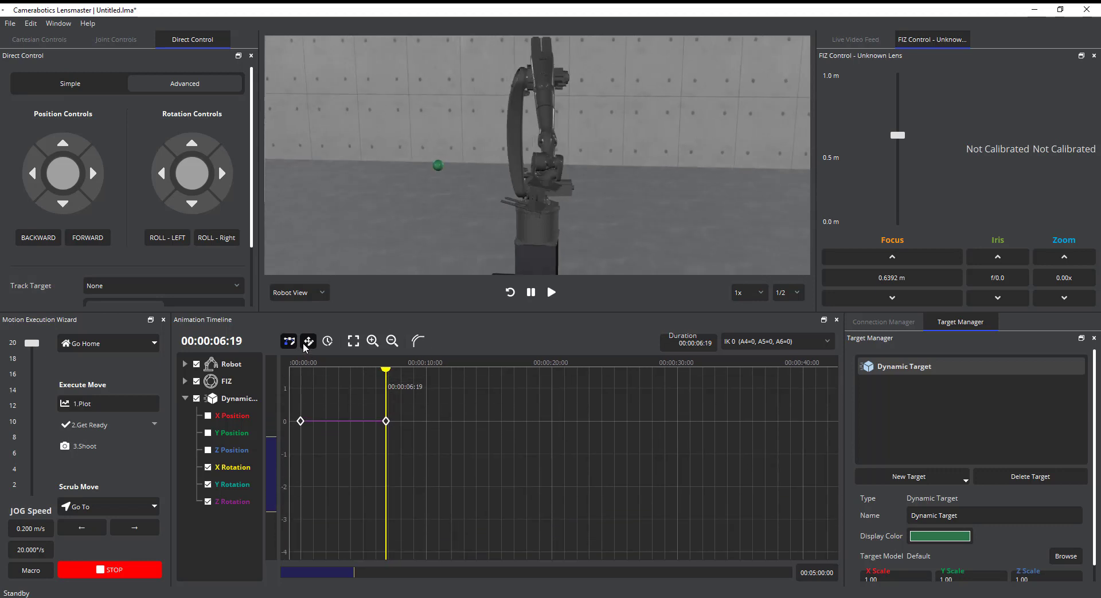
Fit the timeline to the keyframes and show all position and rotation curves of the dynamic target
{"action": "left_click", "coordinate": [354, 342]}
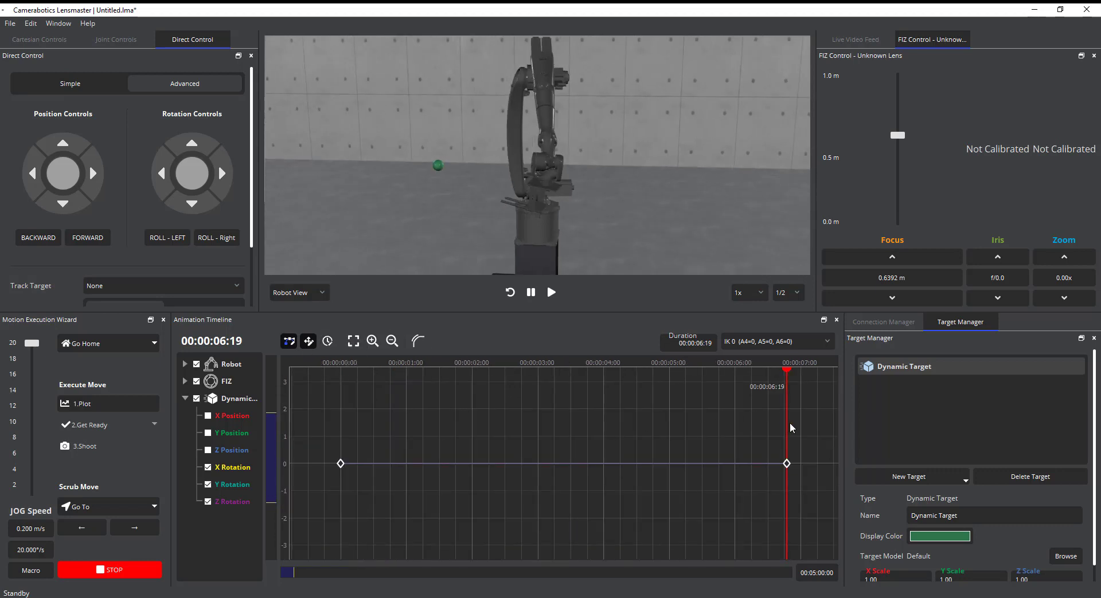
{"action": "left_click_drag", "start_coordinate": [789, 427], "coordinate": [324, 383]}
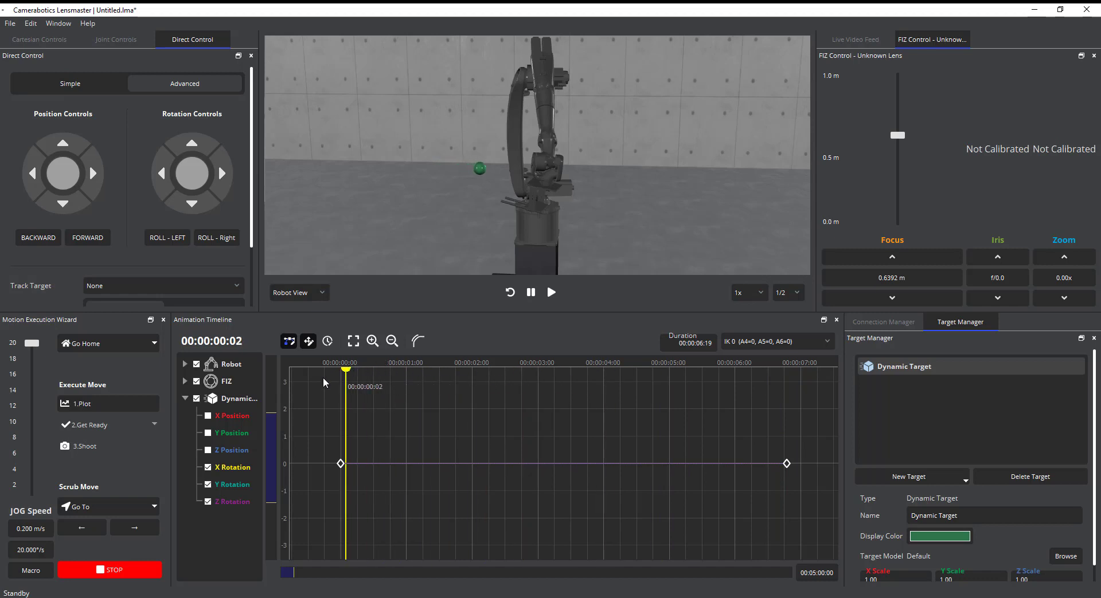
{"action": "left_click", "coordinate": [196, 399]}
{"action": "left_click", "coordinate": [197, 399]}
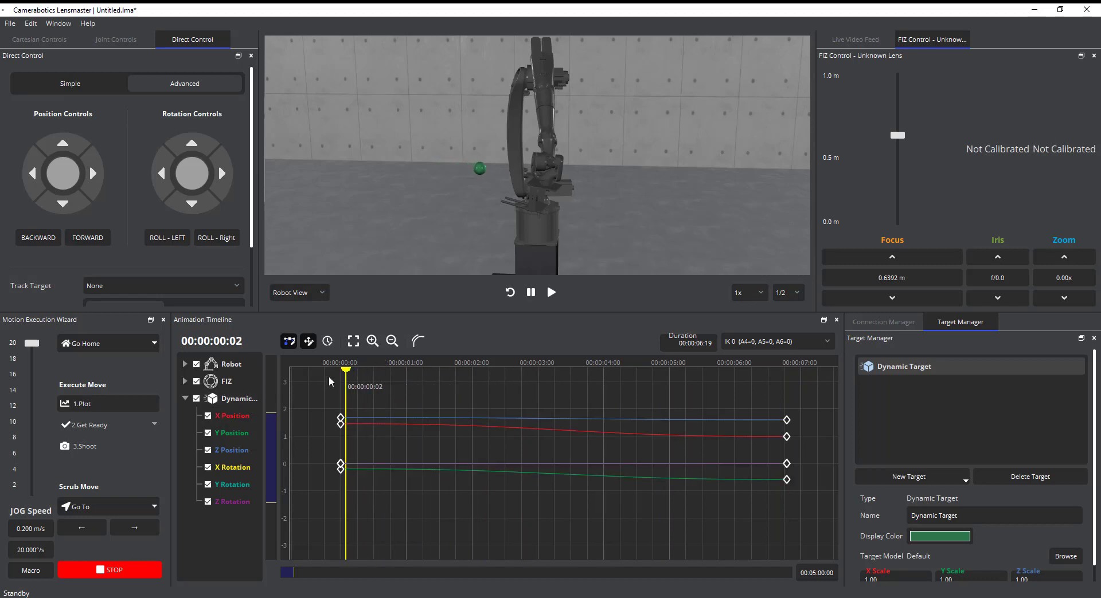
{"action": "left_click", "coordinate": [345, 387]}
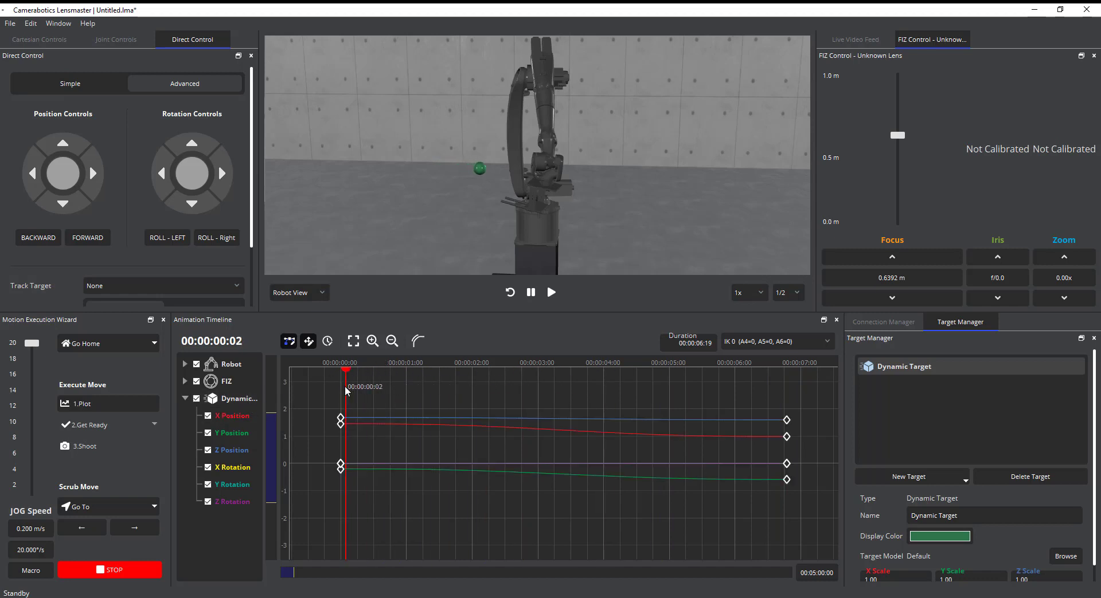
Hide the Robot and FIZ tracks so only the dynamic target's curves are shown in the timeline
{"action": "left_click", "coordinate": [241, 397]}
{"action": "left_click", "coordinate": [240, 397]}
{"action": "left_click", "coordinate": [241, 381]}
{"action": "left_click", "coordinate": [242, 365]}
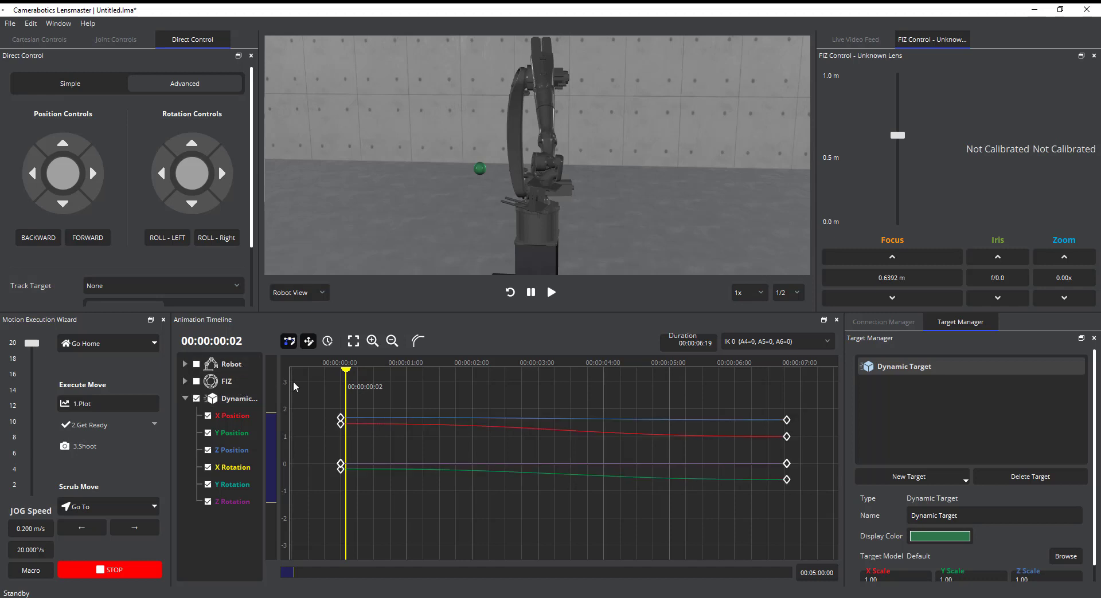
Scrub between the two keyframes and review the dynamic target's motion relative to the robot in the 3D view
{"action": "left_click_drag", "start_coordinate": [340, 394], "coordinate": [573, 423]}
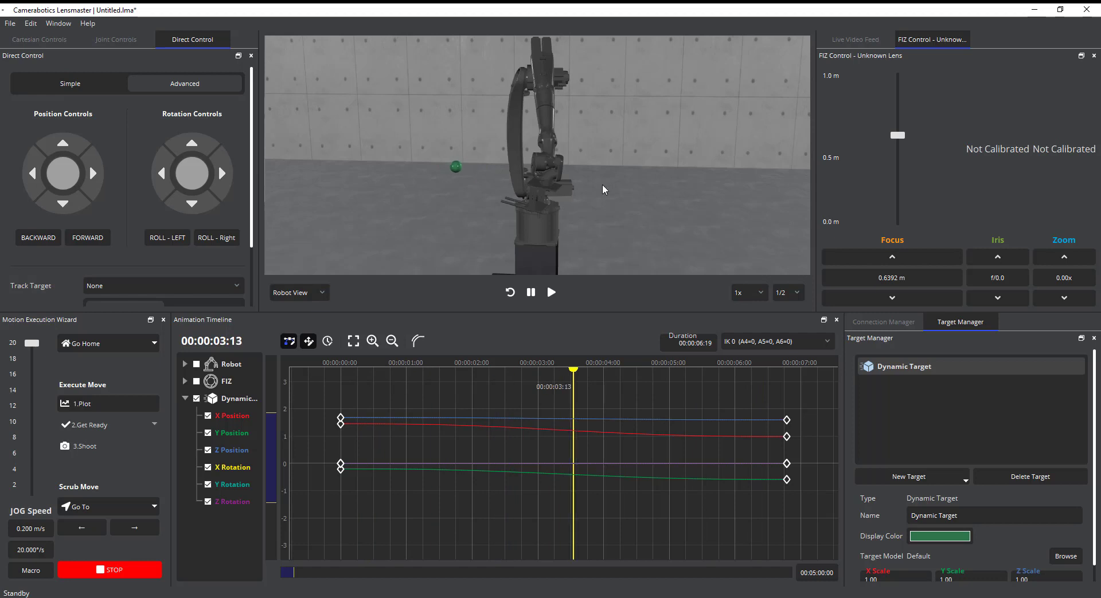
{"action": "middle_click_drag", "start_coordinate": [602, 184], "coordinate": [408, 192]}
{"action": "scroll", "coordinate": [390, 208], "scroll_direction": "up", "scroll_amount": 3}
{"action": "left_click_drag", "start_coordinate": [571, 401], "coordinate": [338, 412]}
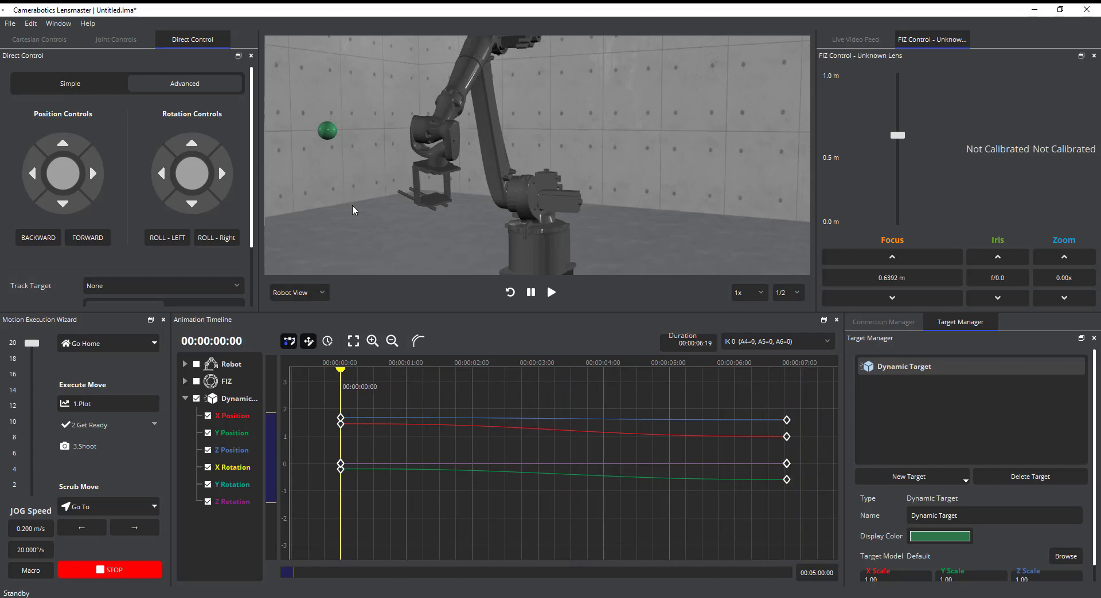
{"action": "middle_click_drag", "start_coordinate": [352, 205], "coordinate": [359, 210]}
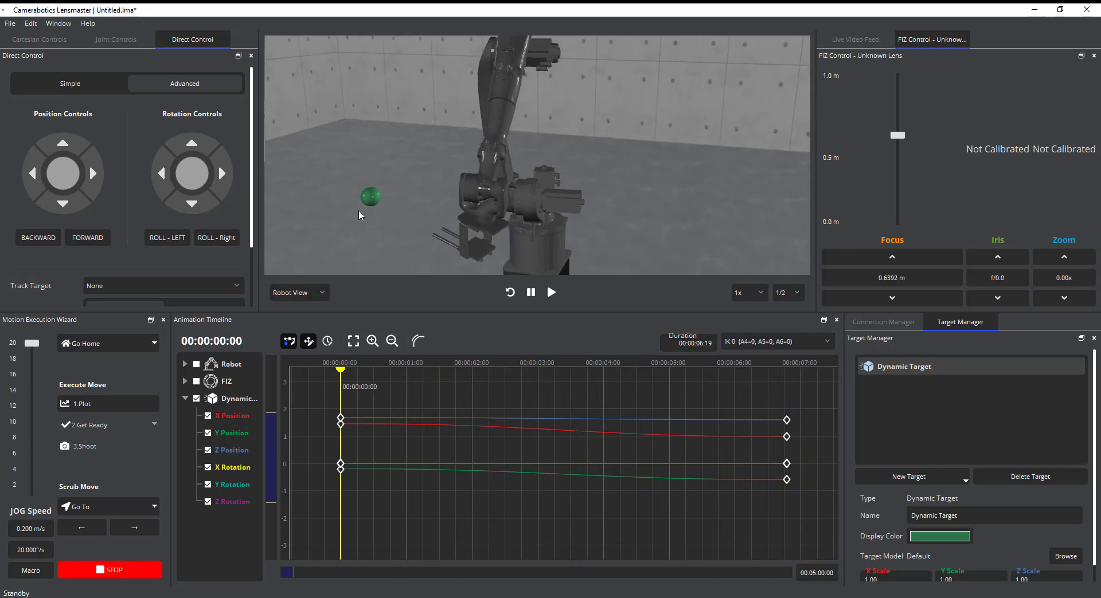
{"action": "left_click", "coordinate": [886, 42]}
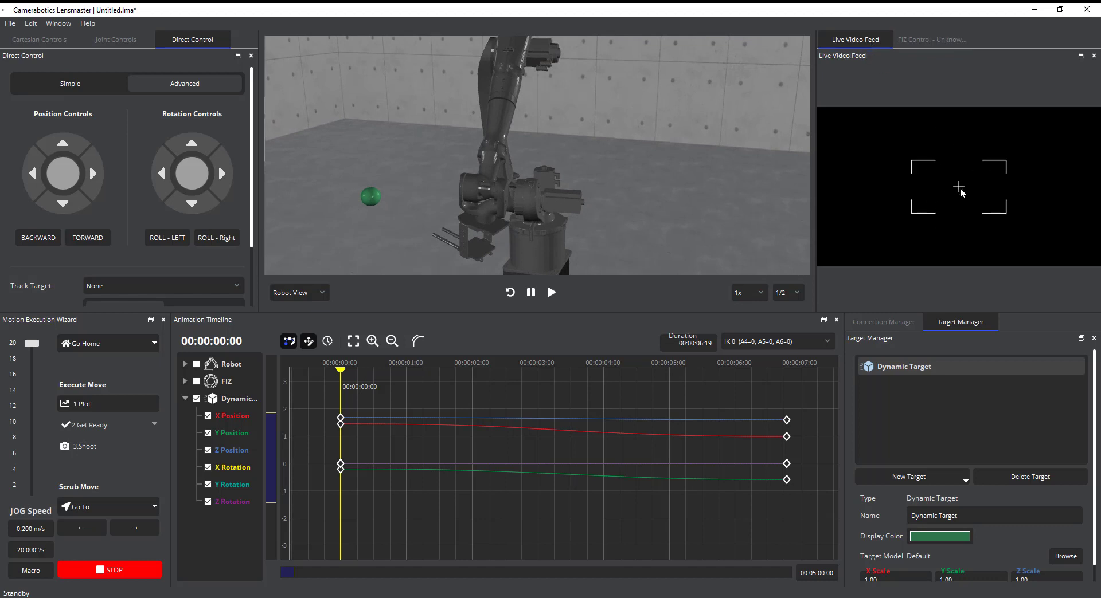
Reshape the target's path at its last keyframe, with Z Position at about 1.8 and X Position at about 0.5
{"action": "left_click_drag", "start_coordinate": [342, 403], "coordinate": [553, 390]}
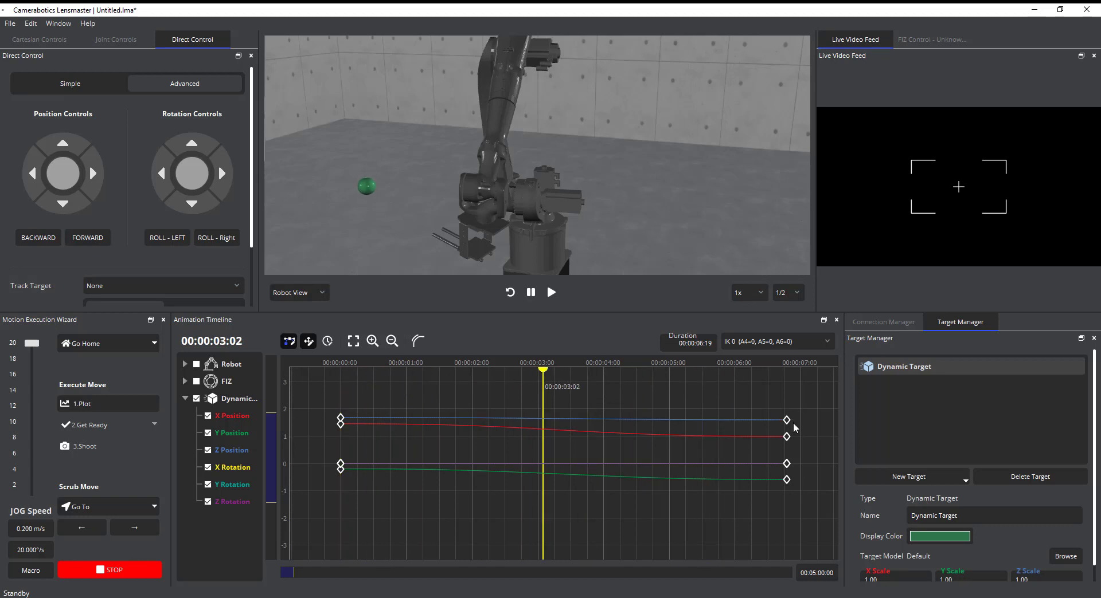
{"action": "left_click_drag", "start_coordinate": [788, 424], "coordinate": [786, 395]}
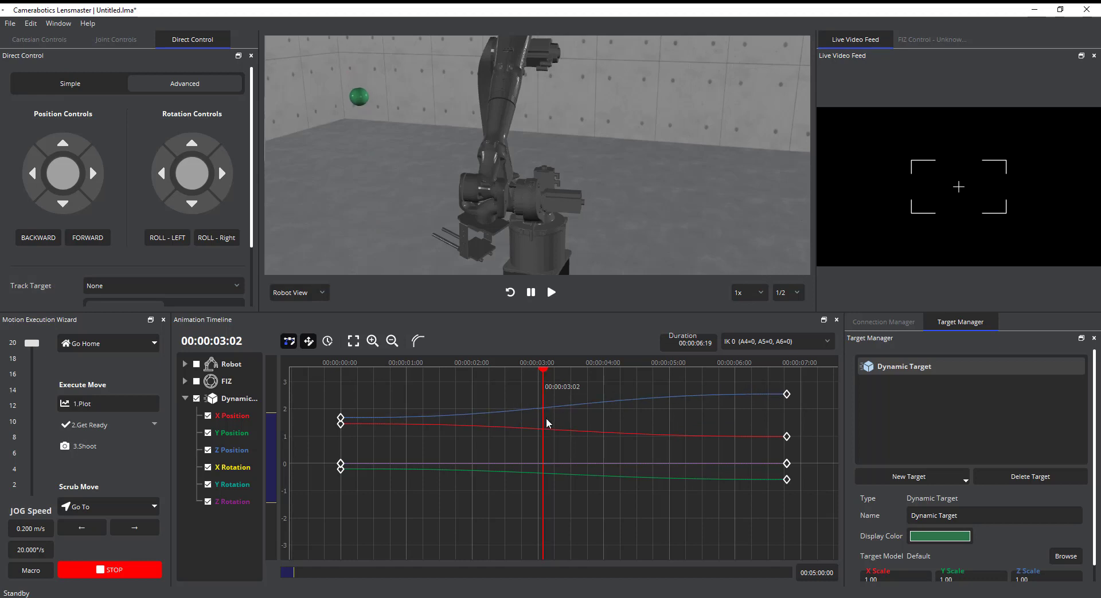
{"action": "left_click_drag", "start_coordinate": [544, 420], "coordinate": [589, 400]}
{"action": "left_click_drag", "start_coordinate": [788, 399], "coordinate": [783, 452]}
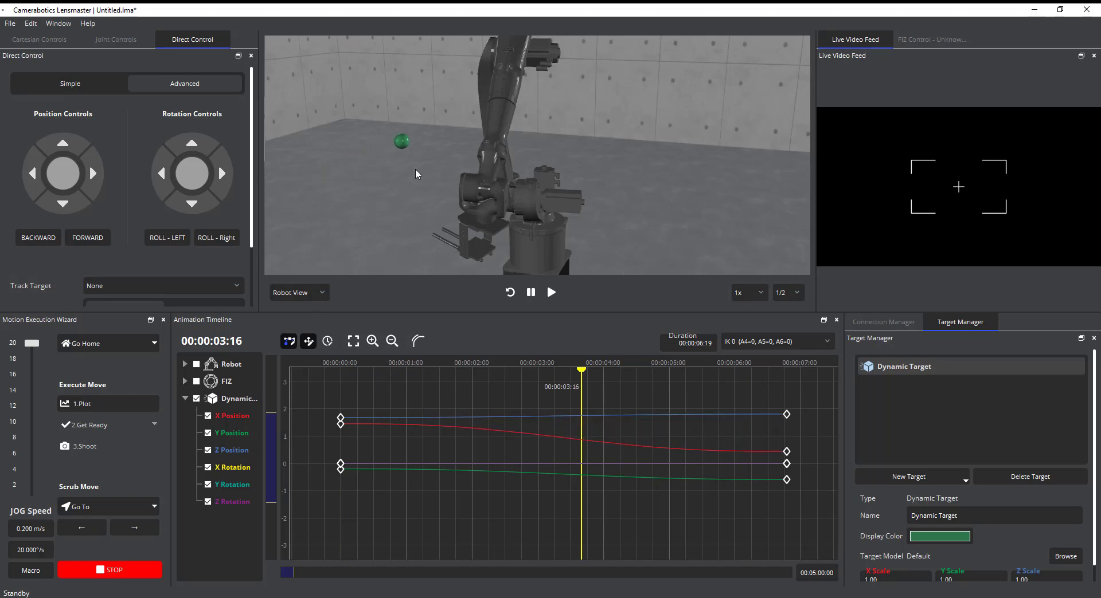
Add an intermediate target keyframe at about 2.6 seconds with its Z Position raised to about 2, and return the playhead to 00:00:00:00
{"action": "left_click_drag", "start_coordinate": [582, 394], "coordinate": [526, 429]}
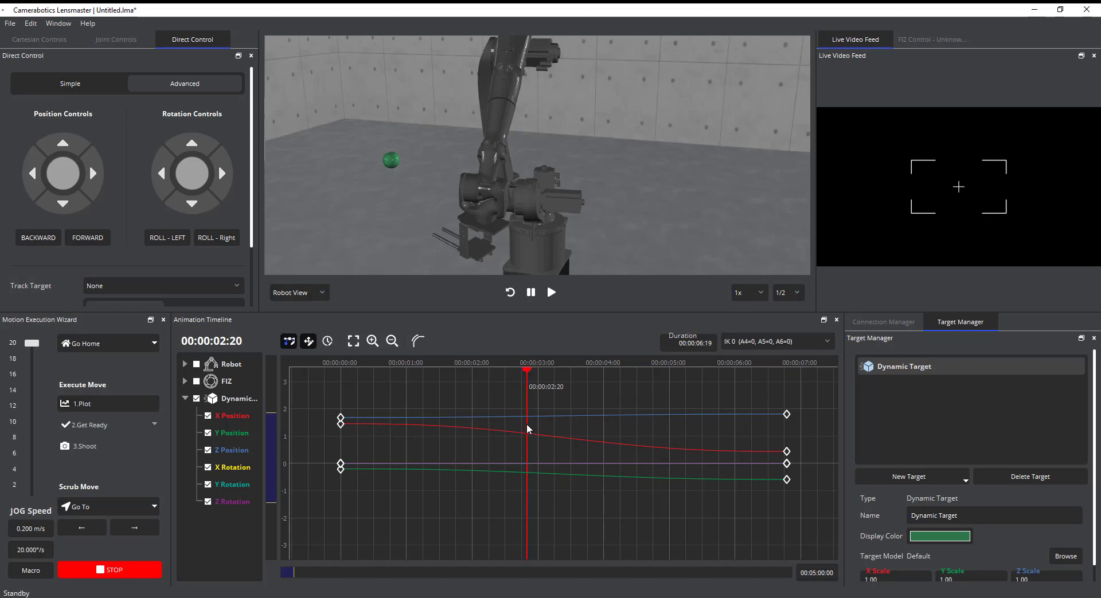
{"action": "left_click_drag", "start_coordinate": [527, 429], "coordinate": [341, 436]}
{"action": "key", "text": "k"}
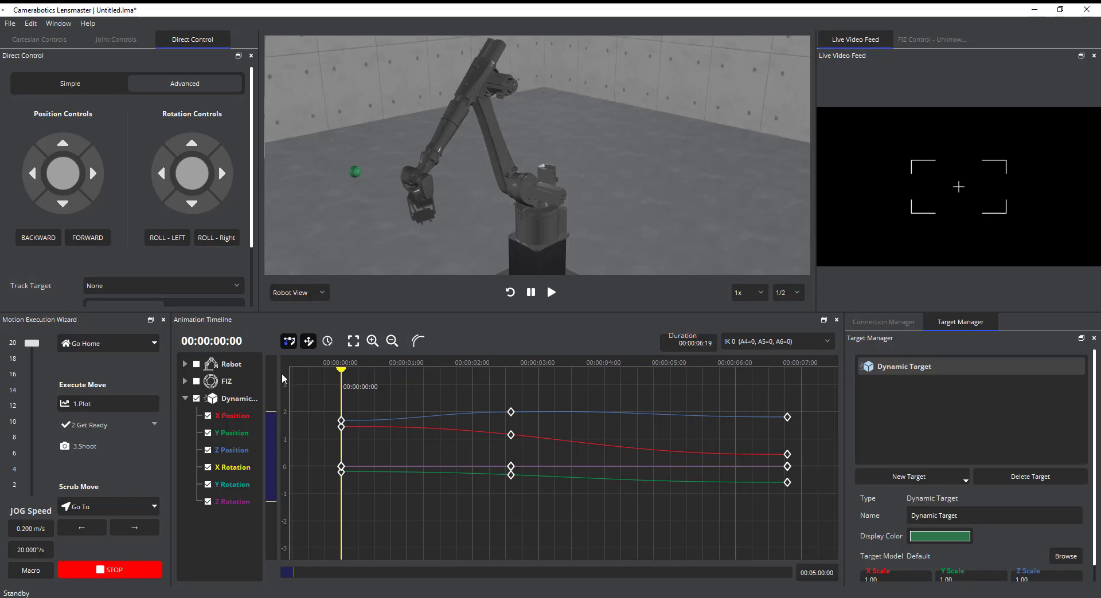
Show the Robot curves instead of the dynamic target's, and add a keyframe at 00:00:00:00 with the robot jogged sideways
{"action": "left_click", "coordinate": [196, 364]}
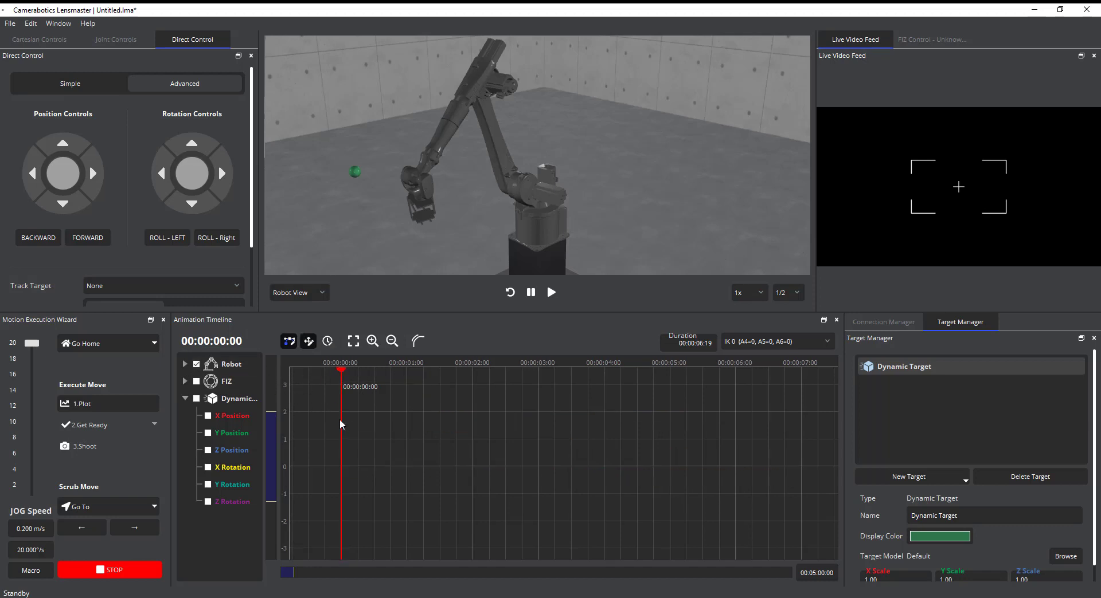
{"action": "left_click_drag", "start_coordinate": [340, 420], "coordinate": [305, 438]}
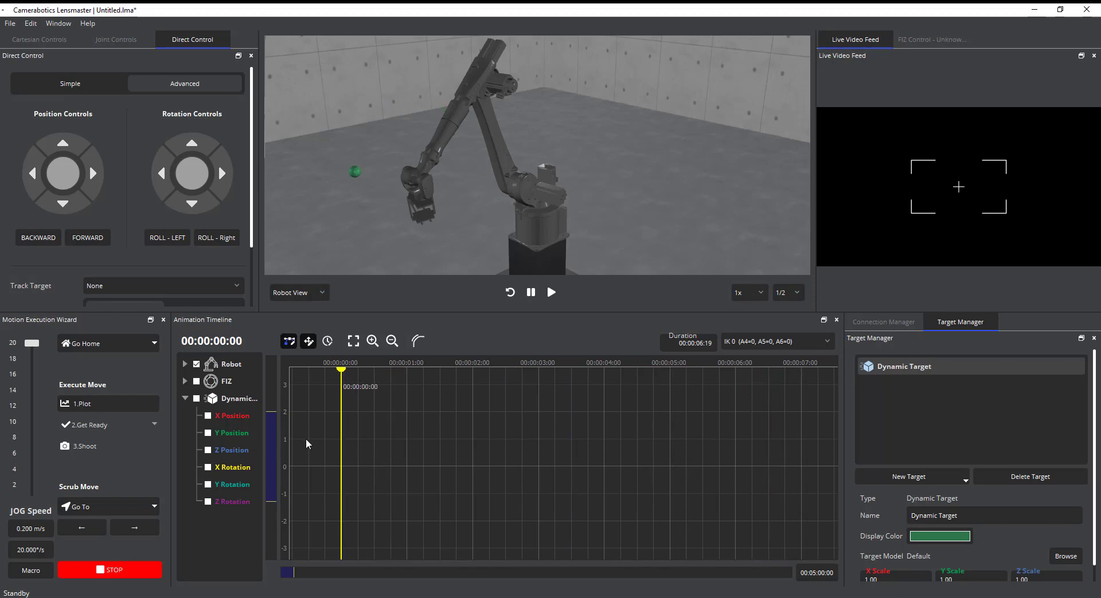
{"action": "left_click", "coordinate": [39, 173]}
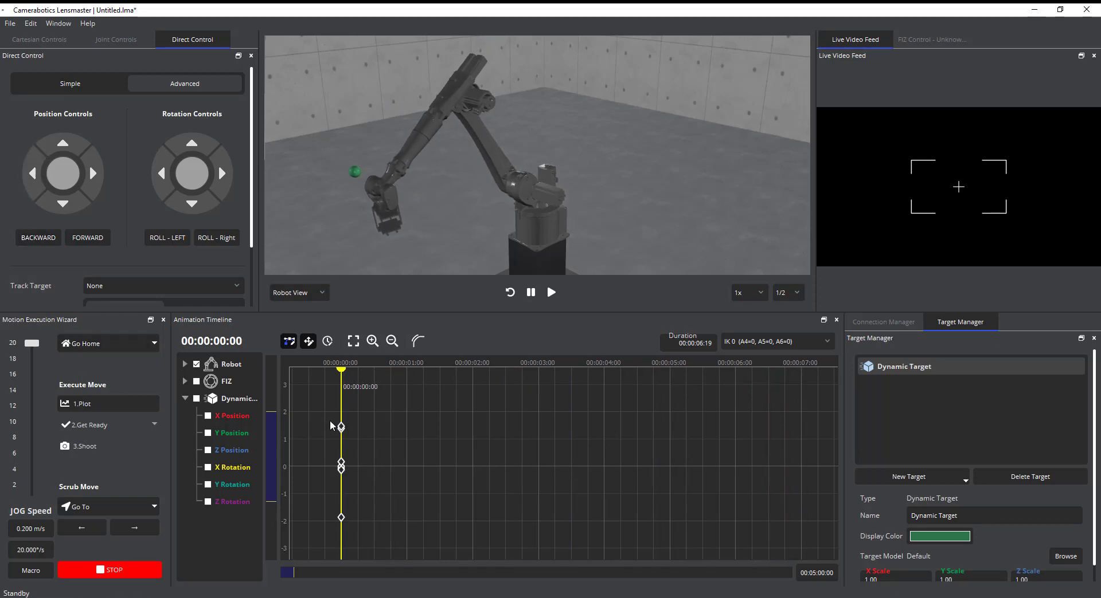
Add a robot keyframe at 00:00:02:03 with the robot jogged sideways and its camera head rotated
{"action": "left_click_drag", "start_coordinate": [341, 427], "coordinate": [488, 435]}
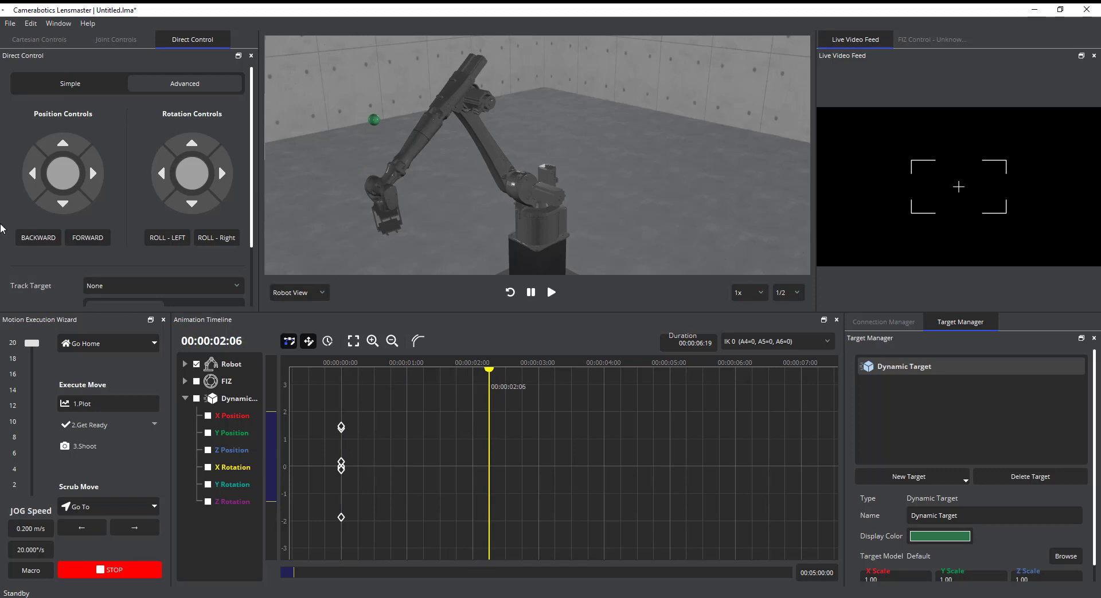
{"action": "left_click", "coordinate": [93, 174]}
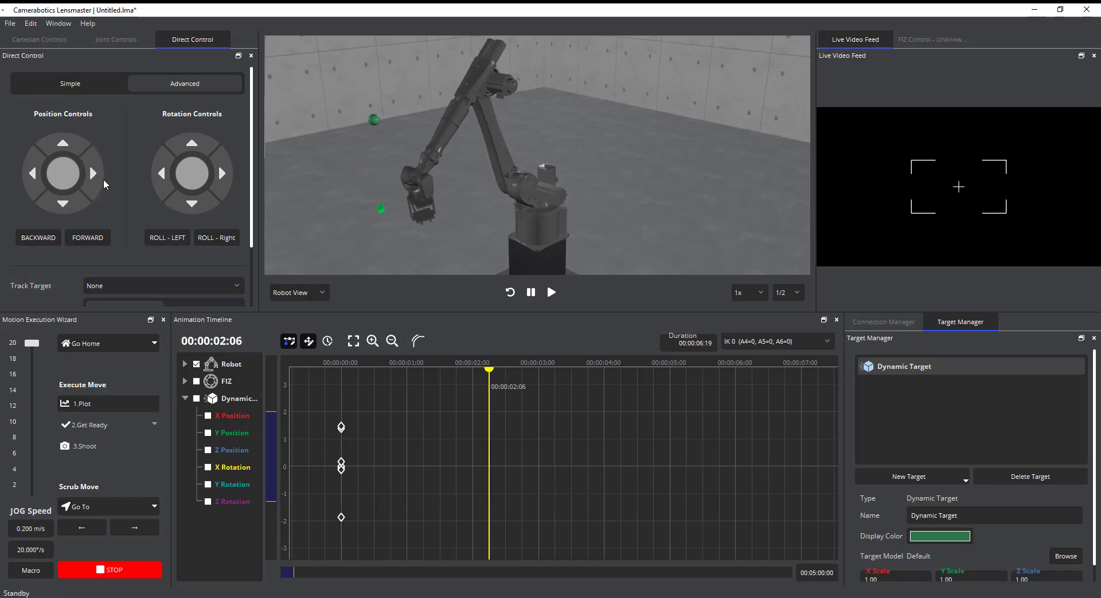
{"action": "left_click", "coordinate": [214, 282]}
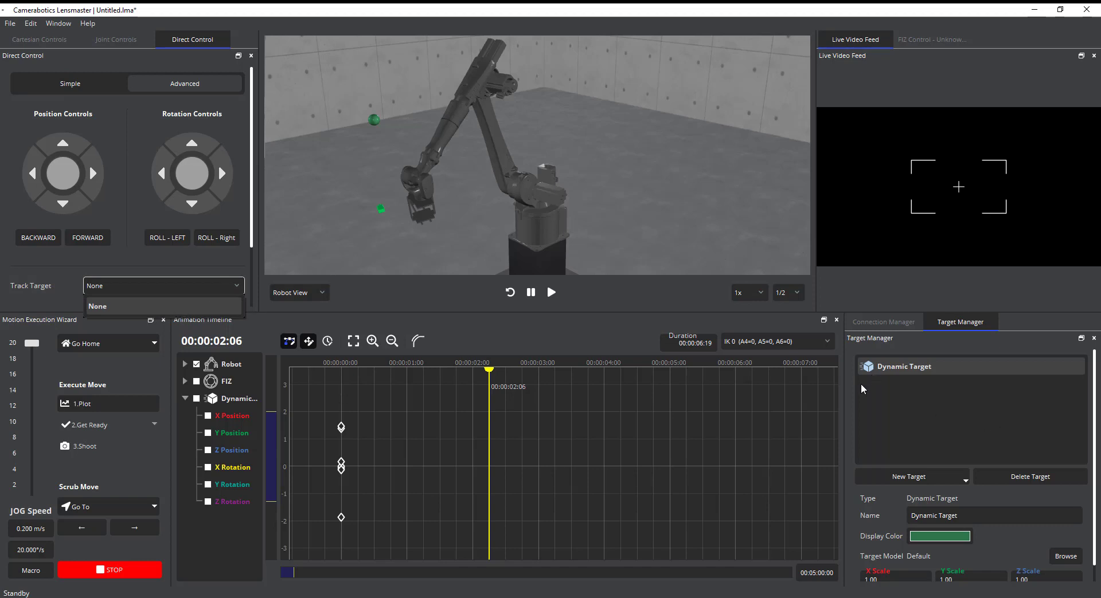
{"action": "left_click", "coordinate": [369, 404]}
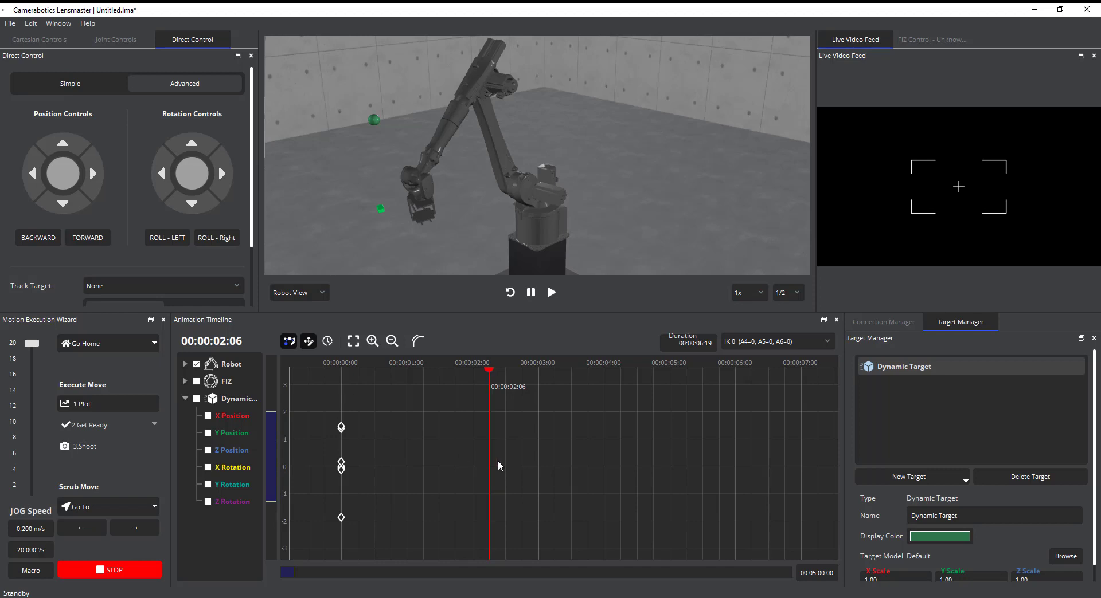
{"action": "mouse_move", "coordinate": [489, 455]}
{"action": "left_mouse_down"}
{"action": "mouse_move", "coordinate": [430, 458]}
{"action": "mouse_move", "coordinate": [481, 463]}
{"action": "left_mouse_up"}
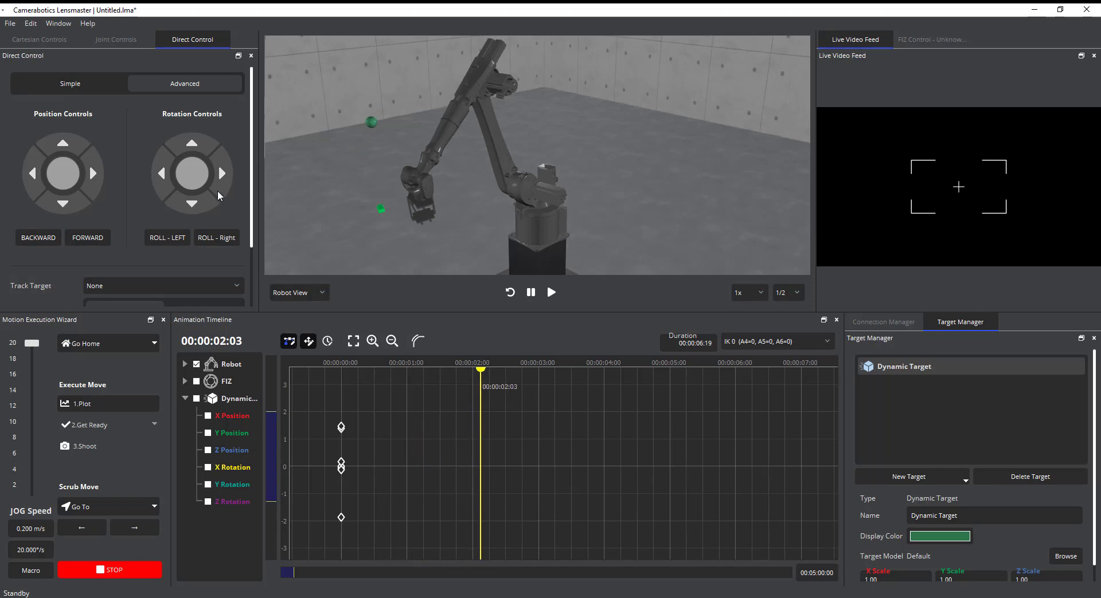
{"action": "left_click_drag", "start_coordinate": [192, 173], "coordinate": [206, 147]}
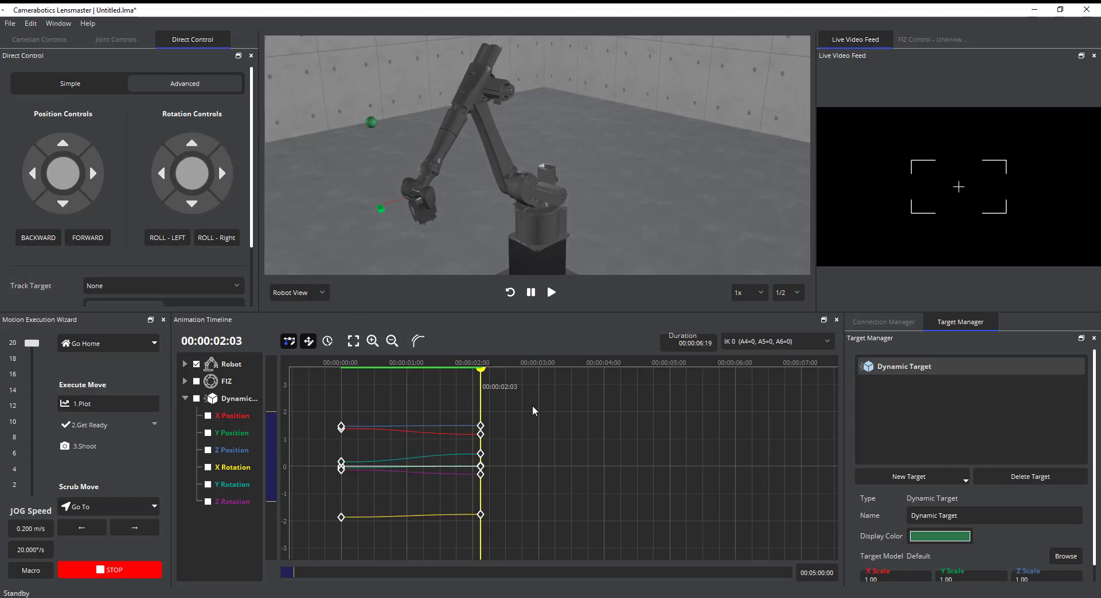
Add a robot keyframe at 00:00:03:13 with the robot jogged further sideways and upward
{"action": "left_click_drag", "start_coordinate": [91, 179], "coordinate": [109, 184]}
{"action": "left_click_drag", "start_coordinate": [85, 147], "coordinate": [85, 146]}
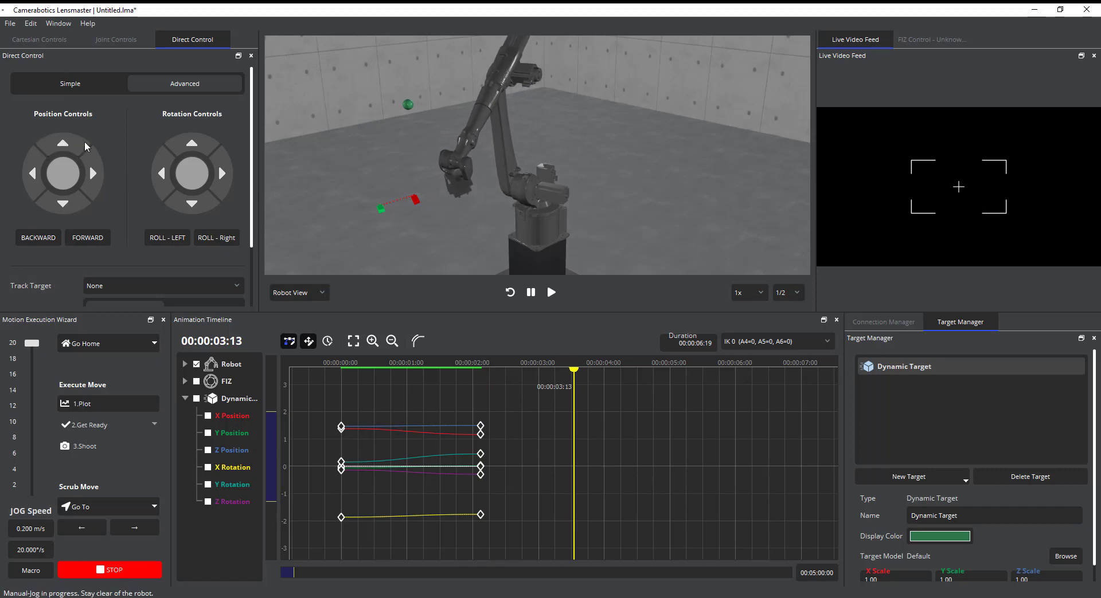
{"action": "left_click_drag", "start_coordinate": [574, 371], "coordinate": [560, 397]}
Switch the viewport to Split View and review the robot's motion and camera framing around 00:00:01:08
{"action": "left_click", "coordinate": [319, 295]}
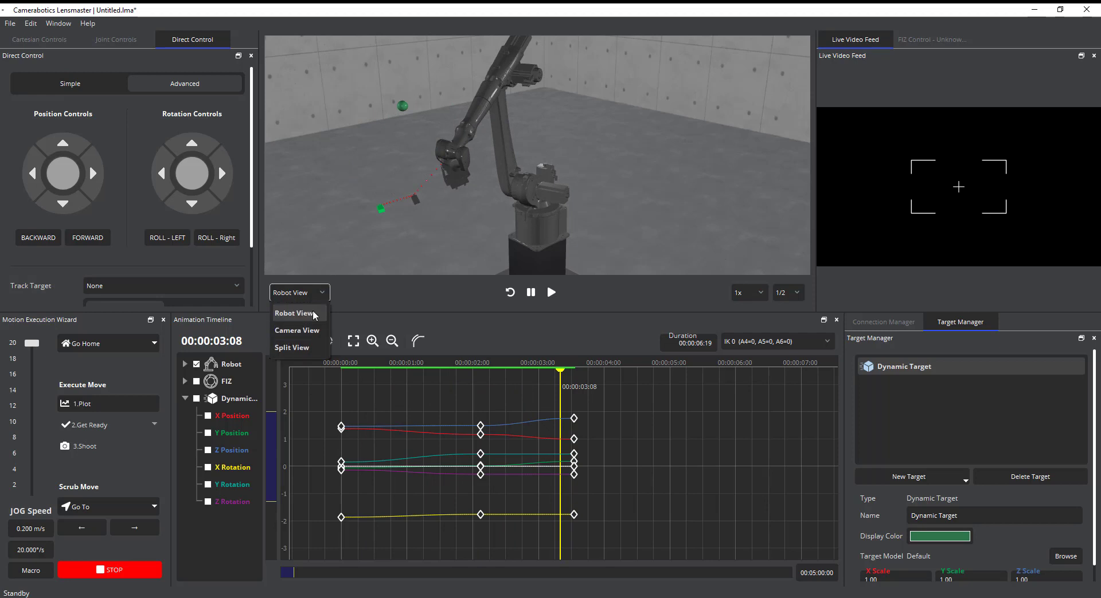
{"action": "left_click", "coordinate": [304, 350]}
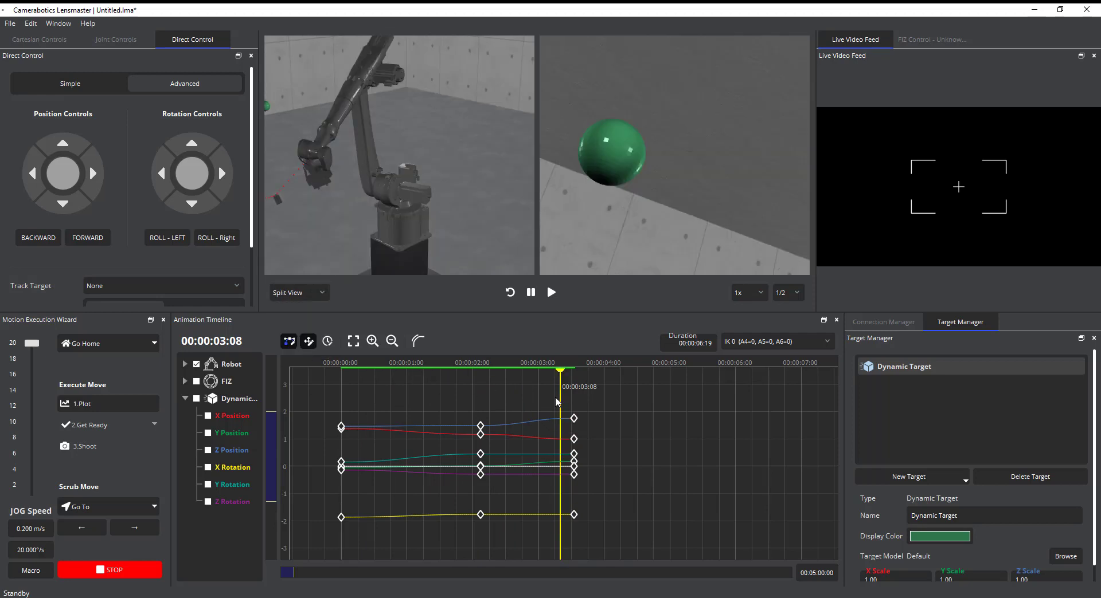
{"action": "left_click_drag", "start_coordinate": [555, 397], "coordinate": [418, 385]}
{"action": "middle_click_drag", "start_coordinate": [356, 191], "coordinate": [424, 222]}
{"action": "middle_click_drag", "start_coordinate": [517, 210], "coordinate": [418, 180]}
Set the robot keyframe at 00:00:00:00 to Free Tracking with Dynamic Target as its target
{"action": "left_click", "coordinate": [341, 428]}
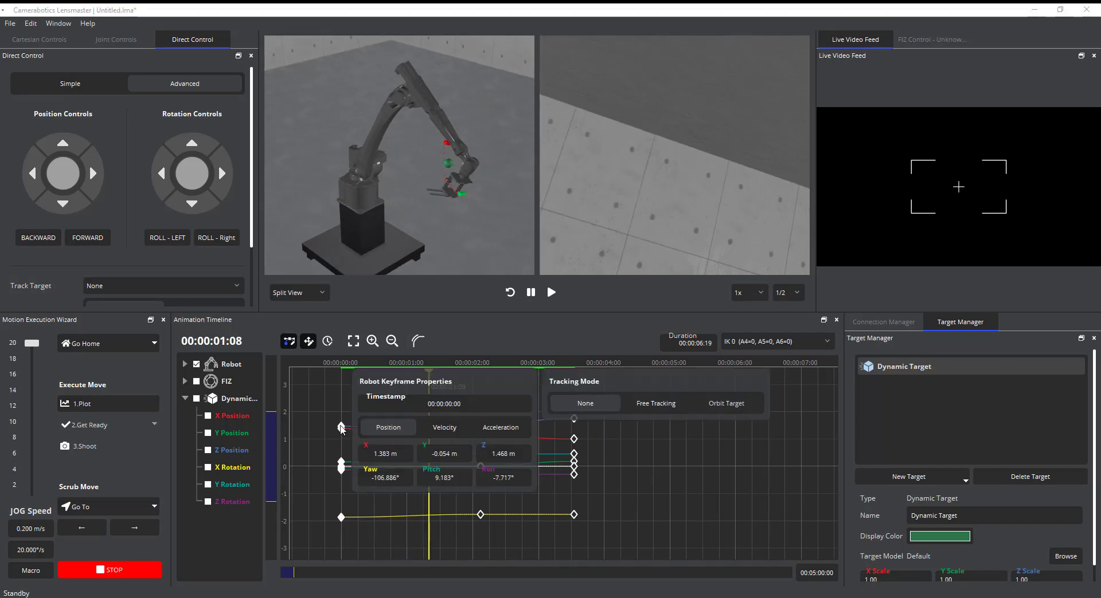
{"action": "left_click", "coordinate": [668, 401]}
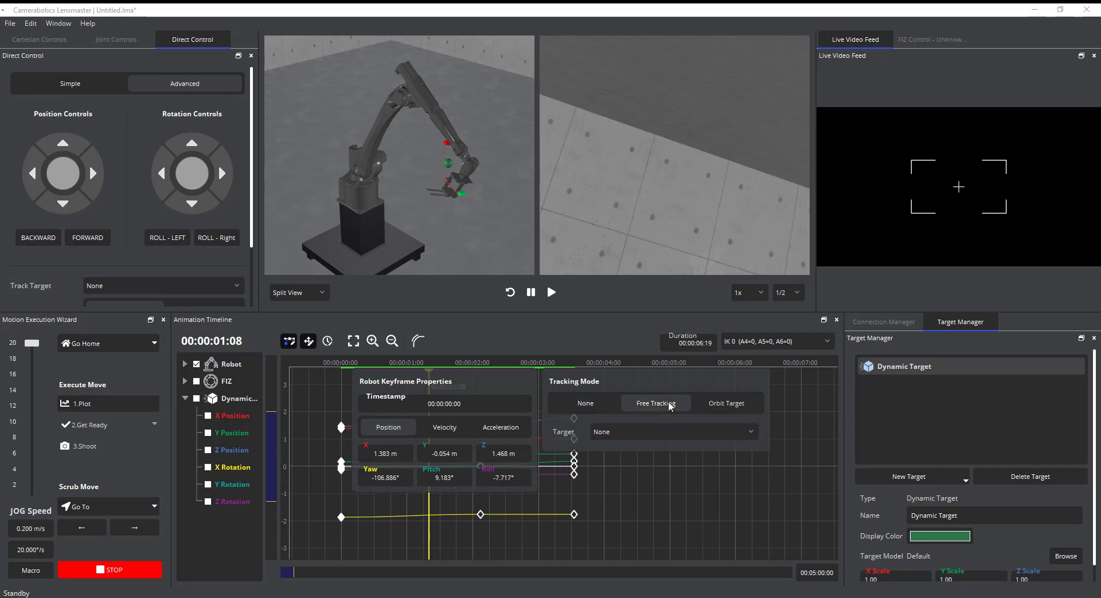
{"action": "left_click", "coordinate": [655, 434]}
{"action": "left_click", "coordinate": [626, 475]}
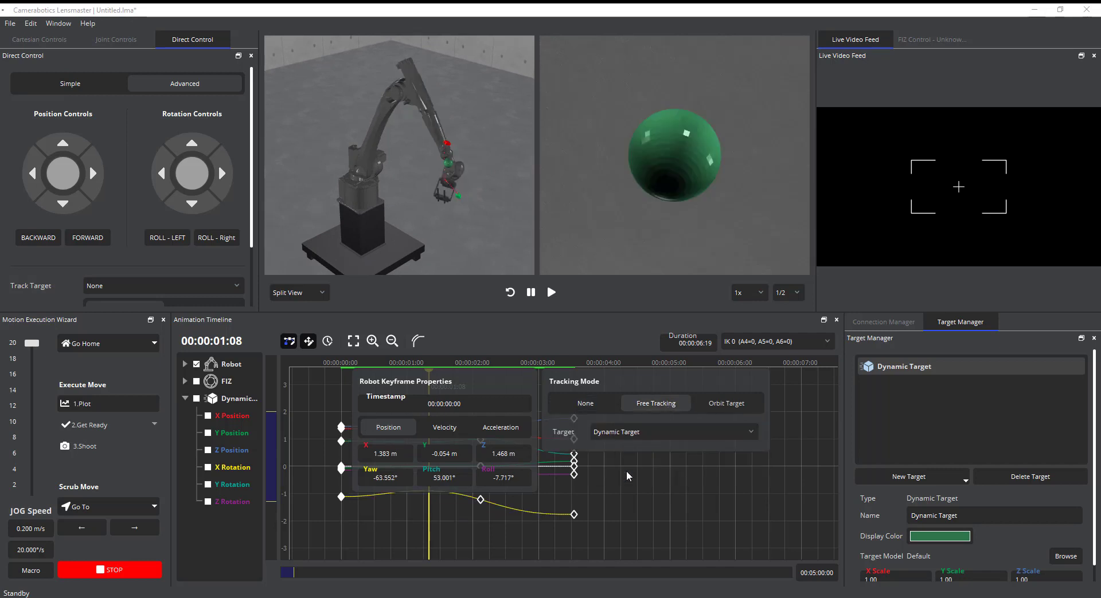
{"action": "left_click", "coordinate": [415, 528]}
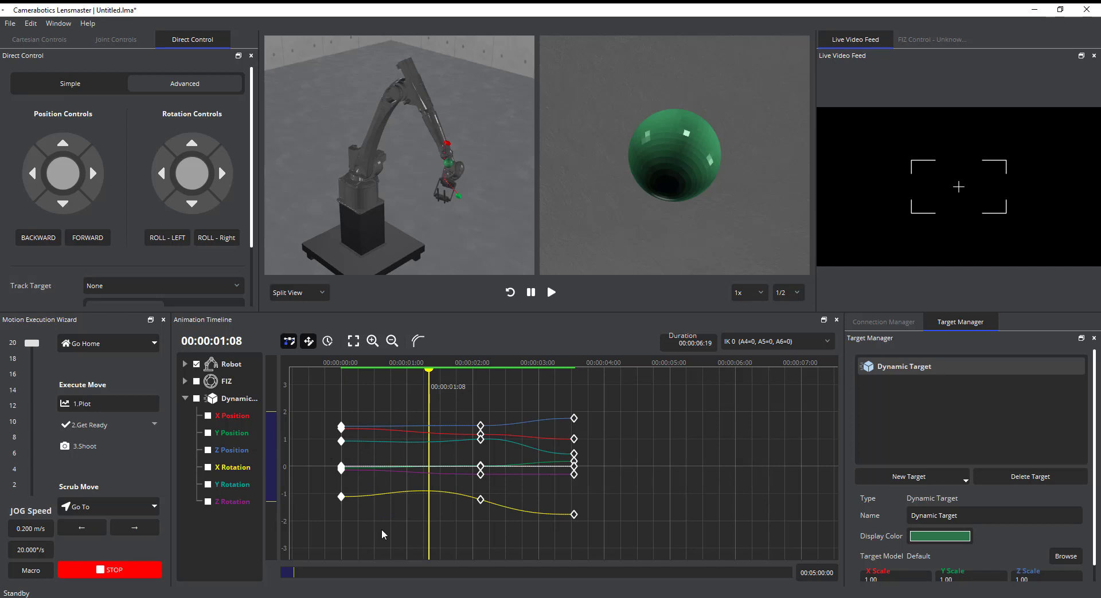
{"action": "left_click", "coordinate": [397, 509]}
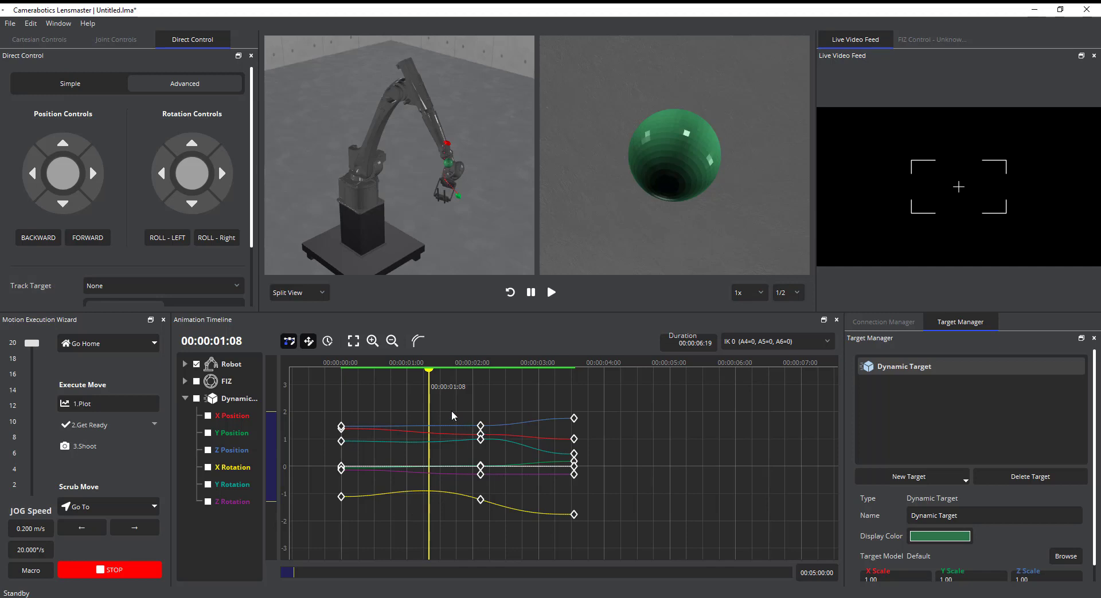
Set the robot keyframe at 00:00:02:03 to Free Tracking of the Dynamic Target
{"action": "left_click_drag", "start_coordinate": [429, 402], "coordinate": [498, 432]}
{"action": "left_click", "coordinate": [481, 428]}
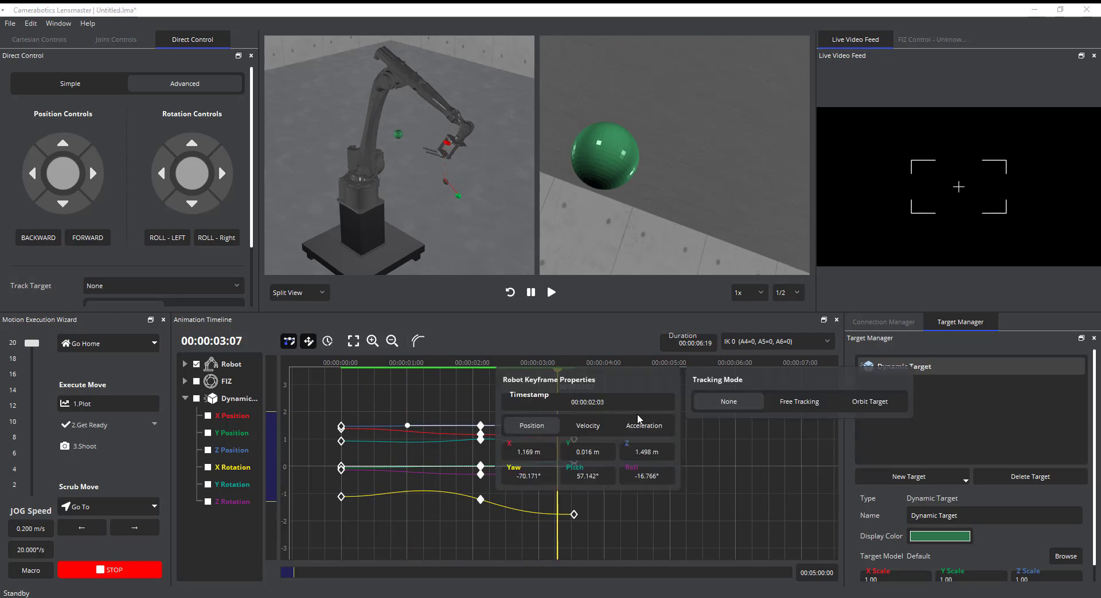
{"action": "left_click", "coordinate": [800, 401]}
{"action": "left_click", "coordinate": [777, 432]}
{"action": "left_click", "coordinate": [759, 465]}
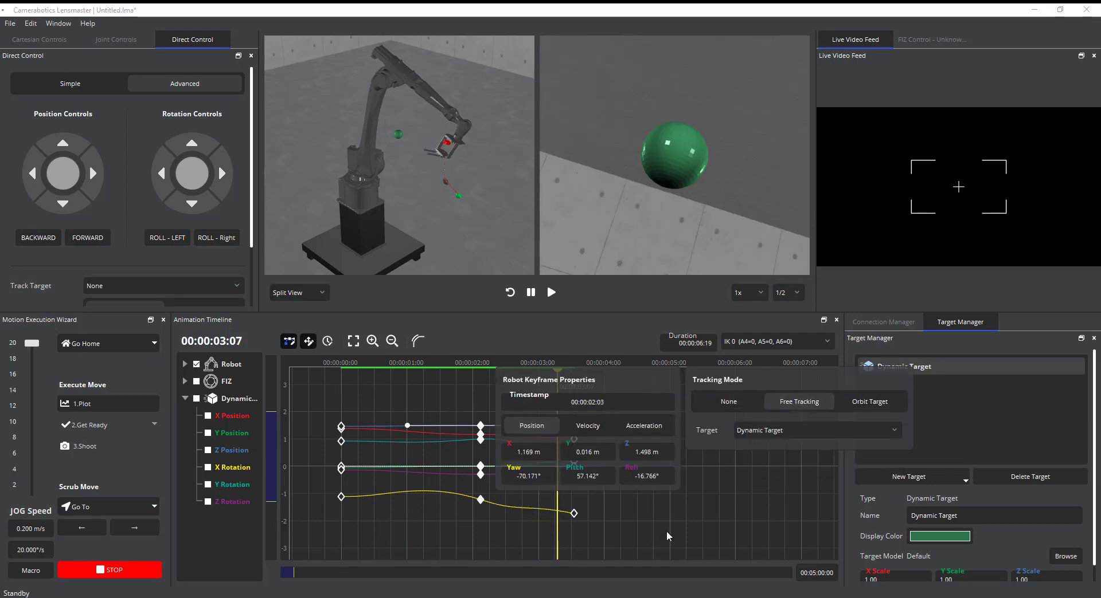
{"action": "left_click", "coordinate": [666, 531]}
{"action": "left_click", "coordinate": [481, 401]}
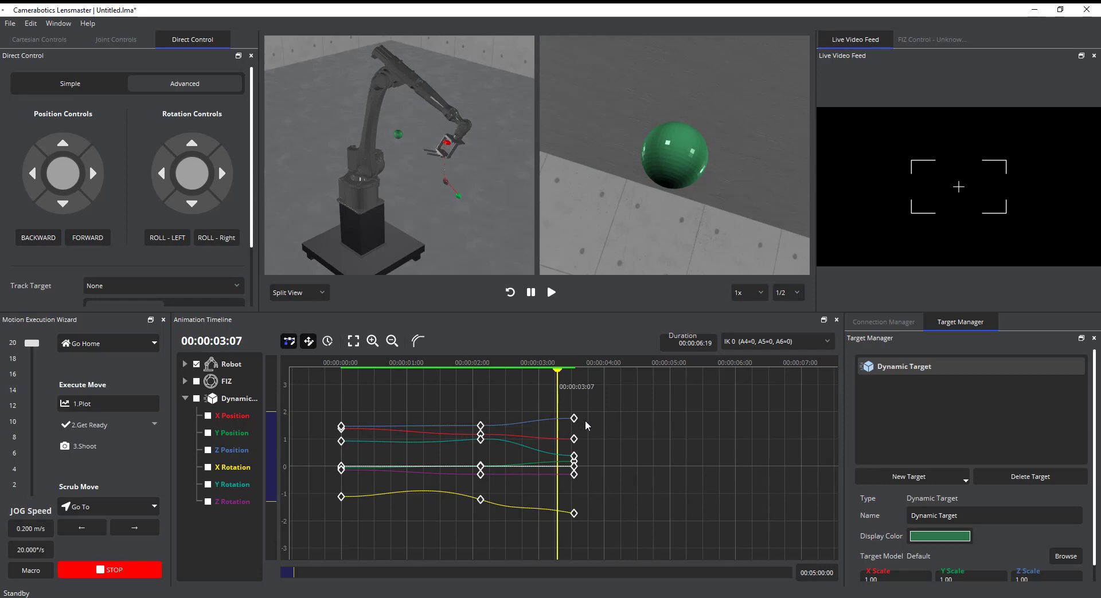
Make the robot keyframe at 00:00:03:13 follow the Dynamic Target with Free Tracking
{"action": "left_click_drag", "start_coordinate": [562, 414], "coordinate": [692, 436]}
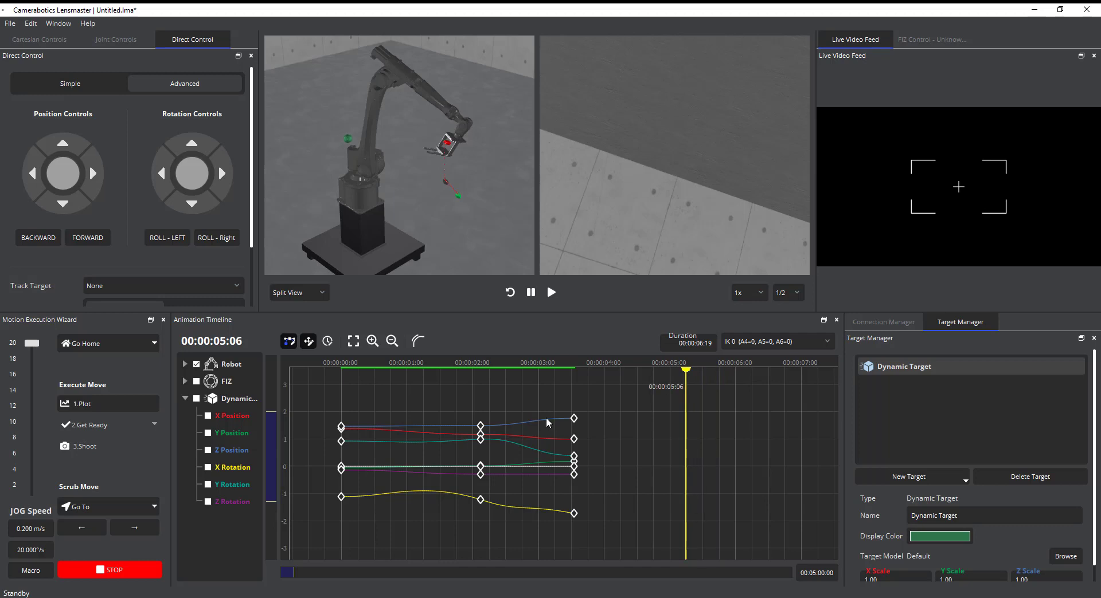
{"action": "left_click", "coordinate": [573, 418]}
{"action": "left_click", "coordinate": [863, 396]}
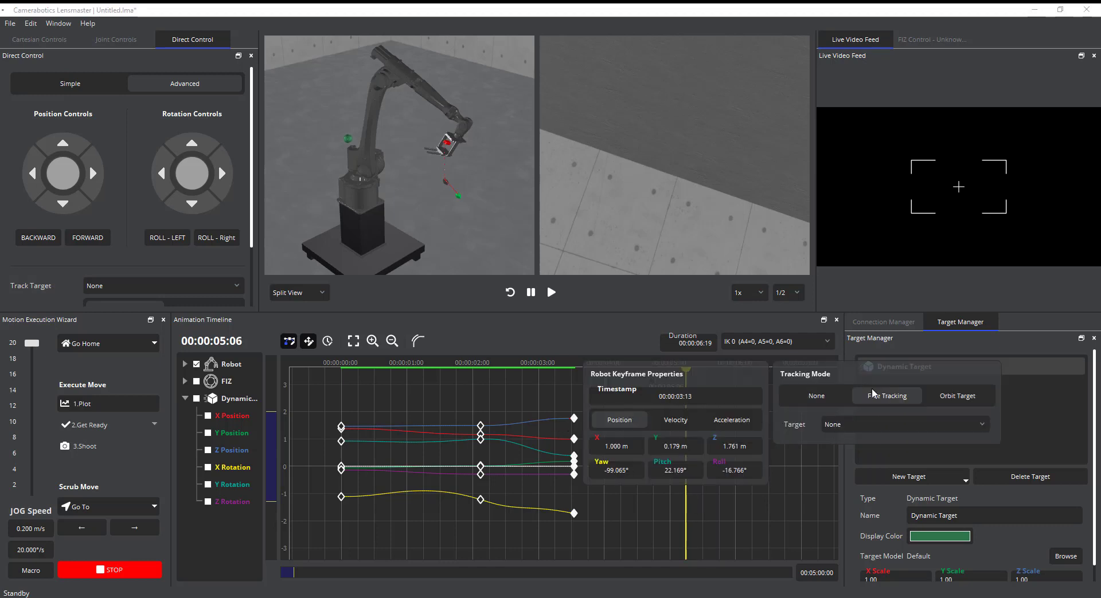
{"action": "left_click", "coordinate": [864, 431]}
{"action": "left_click", "coordinate": [859, 461]}
{"action": "left_click", "coordinate": [663, 527]}
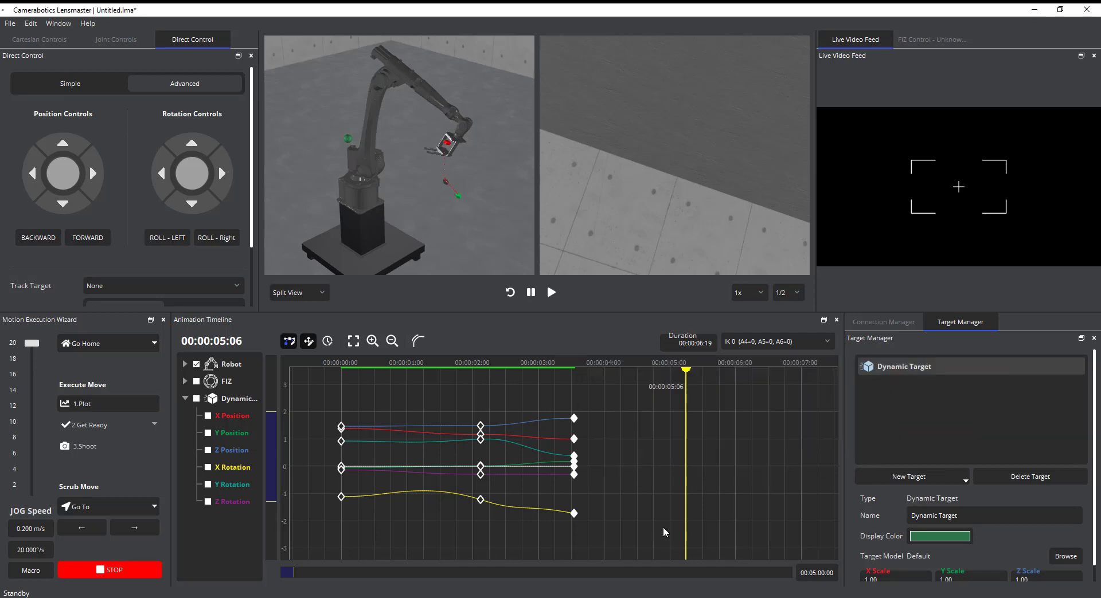
{"action": "left_click", "coordinate": [619, 518]}
Add a fourth robot keyframe at about 5.7 seconds and raise its Z Position to about 2.1
{"action": "left_click_drag", "start_coordinate": [689, 470], "coordinate": [514, 439]}
{"action": "key", "text": "k"}
{"action": "left_click_drag", "start_coordinate": [767, 395], "coordinate": [723, 483]}
{"action": "left_click_drag", "start_coordinate": [708, 417], "coordinate": [712, 462]}
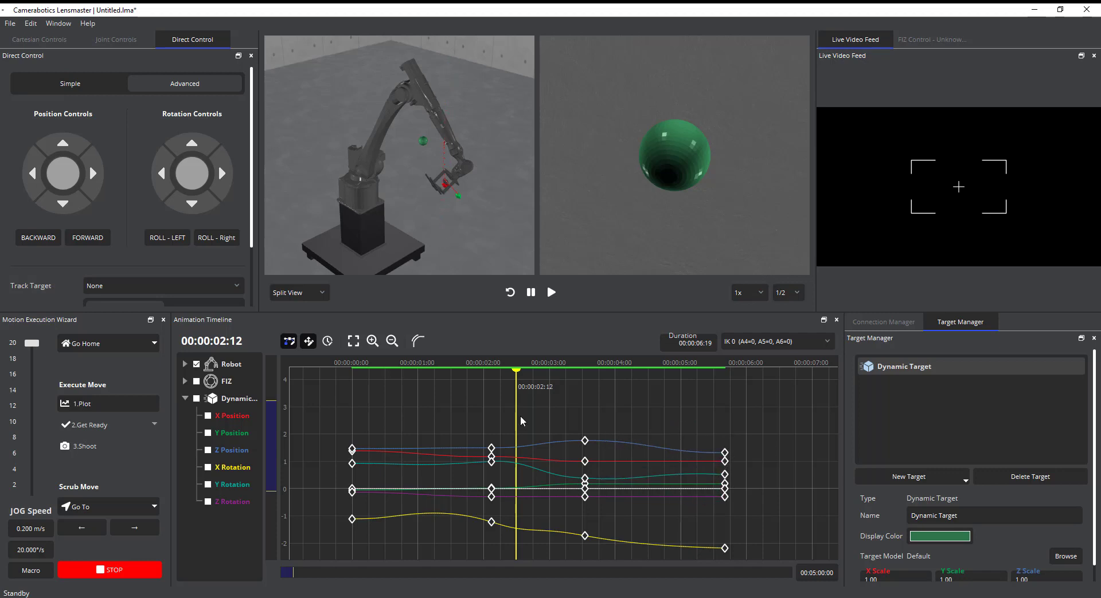
{"action": "left_click_drag", "start_coordinate": [515, 406], "coordinate": [708, 428]}
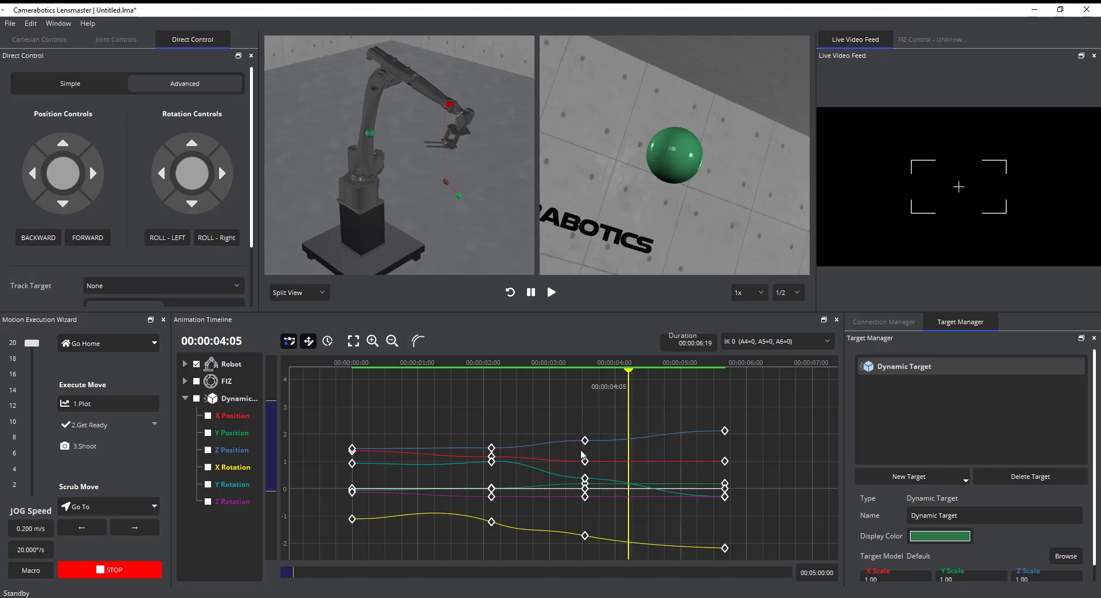
Smooth the robot's Z Position curve through the keyframes at 00:00:02:03 and 00:00:03:13
{"action": "left_click_drag", "start_coordinate": [631, 412], "coordinate": [554, 436]}
{"action": "scroll", "coordinate": [520, 435], "scroll_direction": "up", "scroll_amount": 5}
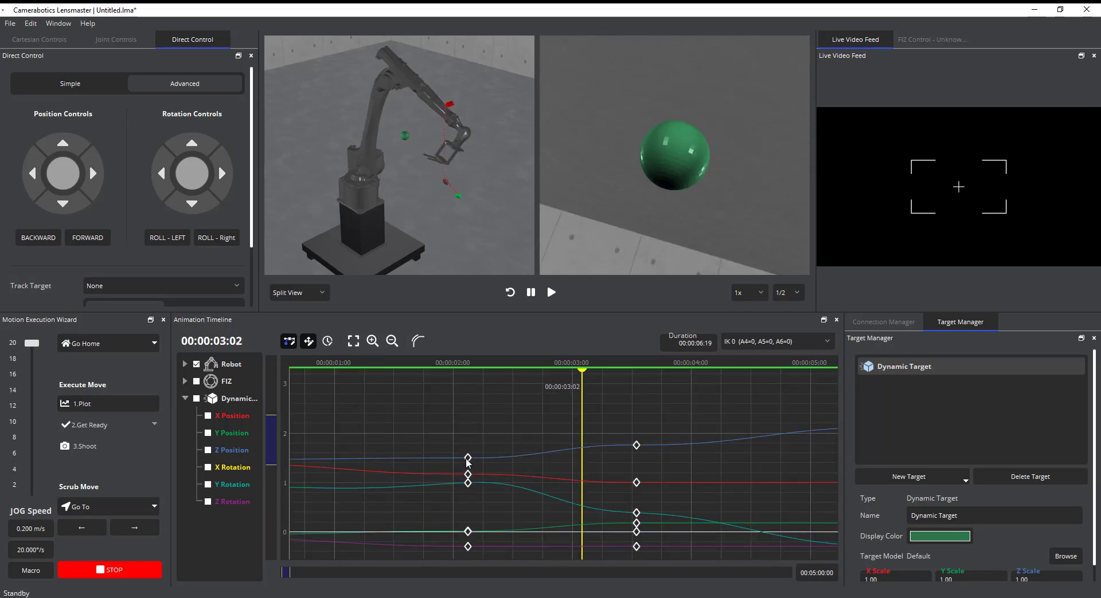
{"action": "left_click", "coordinate": [468, 458]}
{"action": "left_click_drag", "start_coordinate": [395, 458], "coordinate": [395, 462]}
{"action": "left_click", "coordinate": [636, 446]}
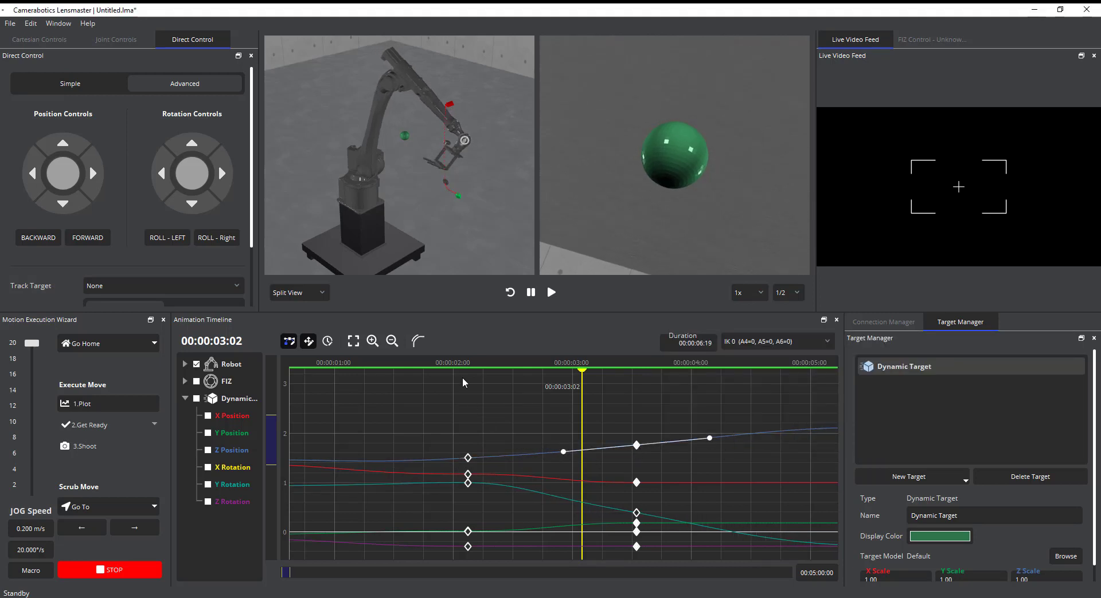
{"action": "scroll", "coordinate": [435, 162], "scroll_direction": "down", "scroll_amount": 2}
{"action": "middle_click_drag", "start_coordinate": [435, 162], "coordinate": [507, 231]}
{"action": "left_click", "coordinate": [503, 418]}
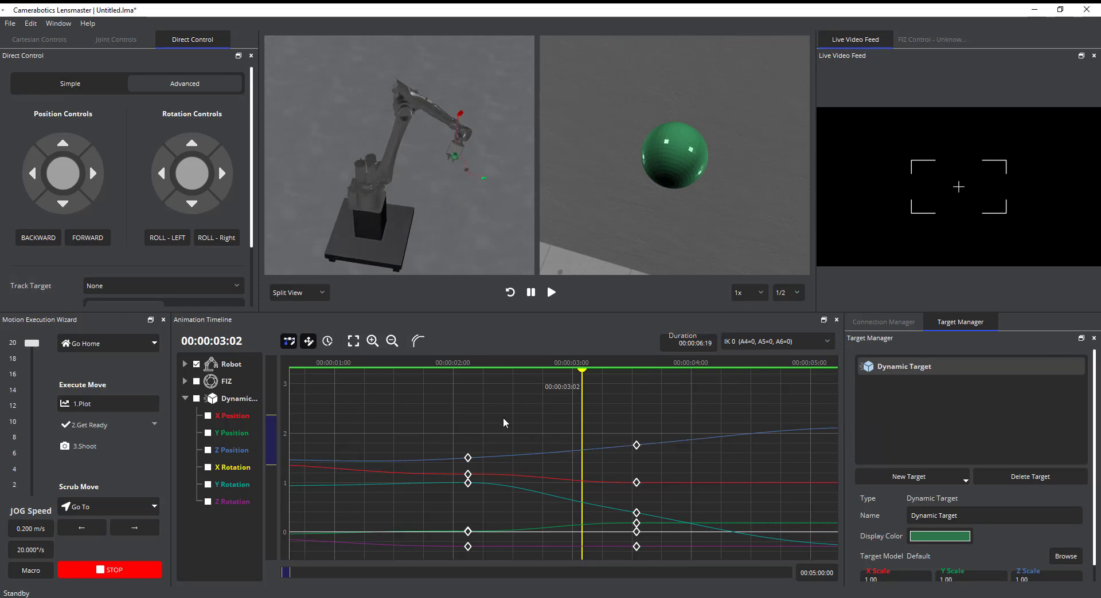
Show only the FIZ curves and add FIZ keyframes at 0, about 1.6, about 4.7 and about 5.6 seconds
{"action": "scroll", "coordinate": [529, 486], "scroll_direction": "down", "scroll_amount": 3}
{"action": "left_click", "coordinate": [353, 342]}
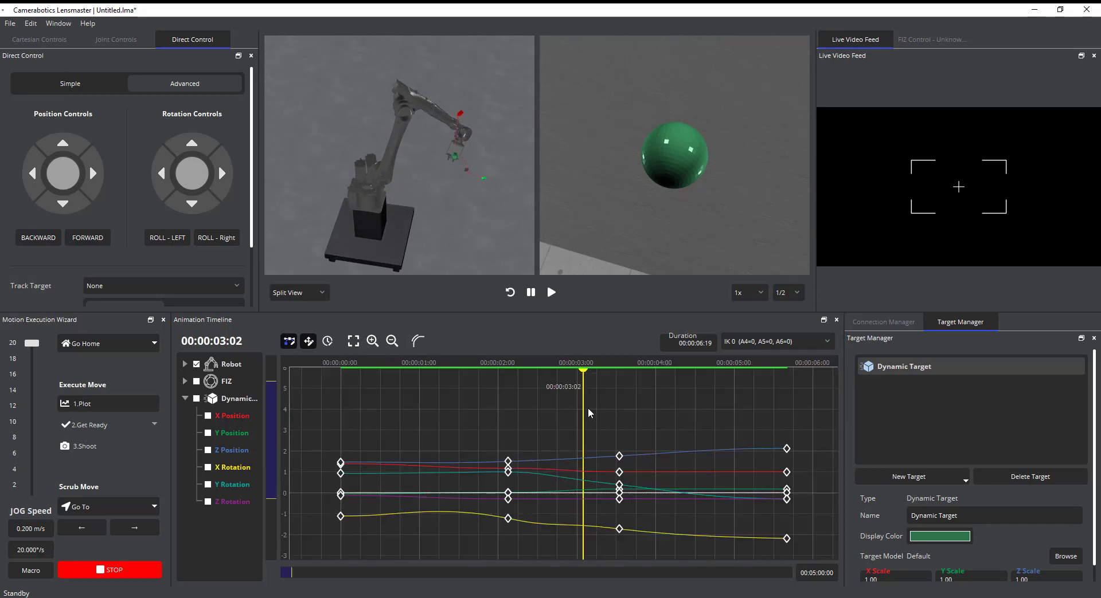
{"action": "left_click_drag", "start_coordinate": [589, 413], "coordinate": [783, 414]}
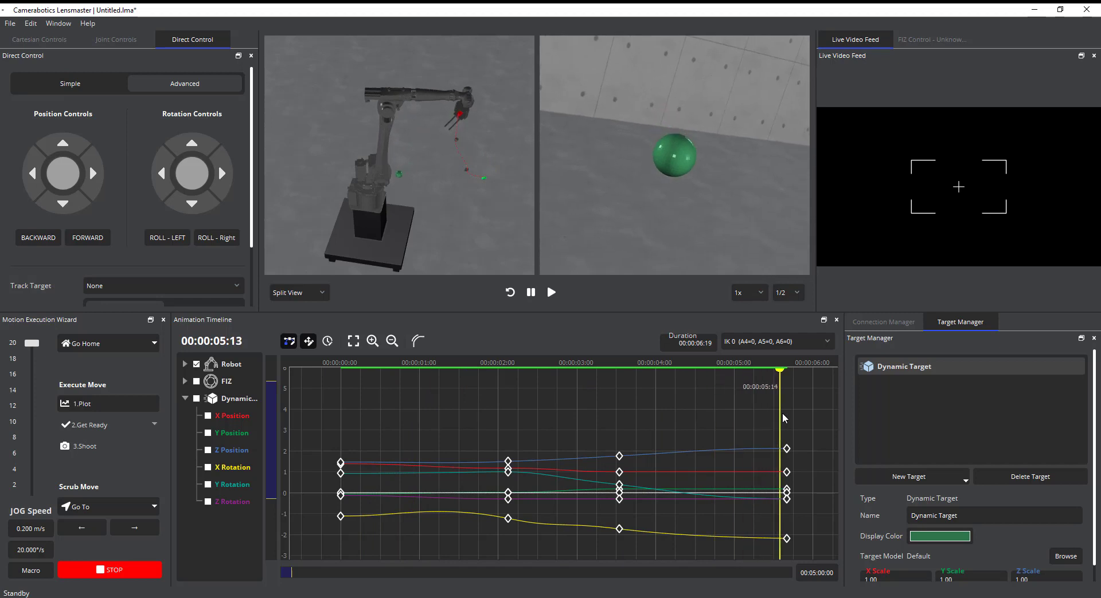
{"action": "left_click", "coordinate": [196, 381]}
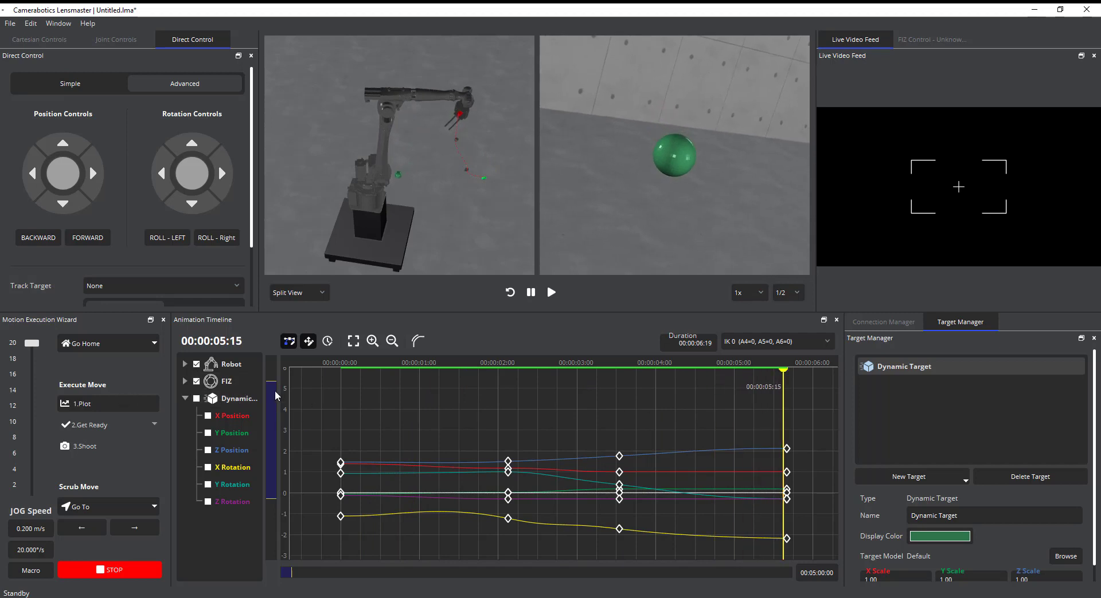
{"action": "left_click", "coordinate": [232, 381]}
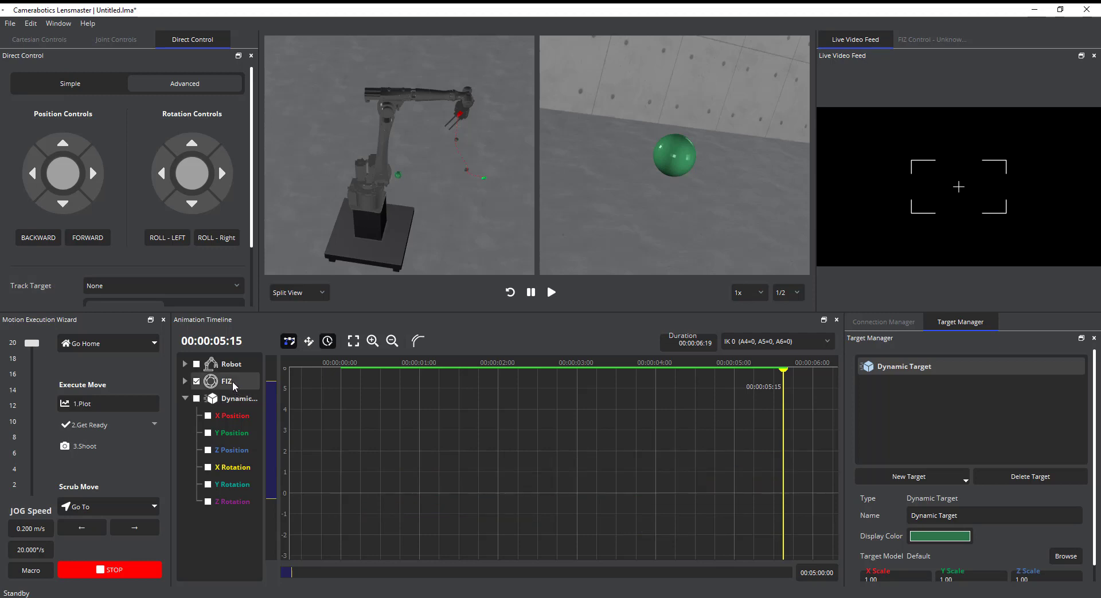
{"action": "mouse_move", "coordinate": [771, 466]}
{"action": "left_mouse_down"}
{"action": "mouse_move", "coordinate": [328, 452]}
{"action": "mouse_move", "coordinate": [520, 451]}
{"action": "mouse_move", "coordinate": [785, 474]}
{"action": "left_mouse_up"}
Set the FIZ keyframe at 00:00:00:00 to Locked Focus on the Dynamic Target
{"action": "left_click", "coordinate": [341, 444]}
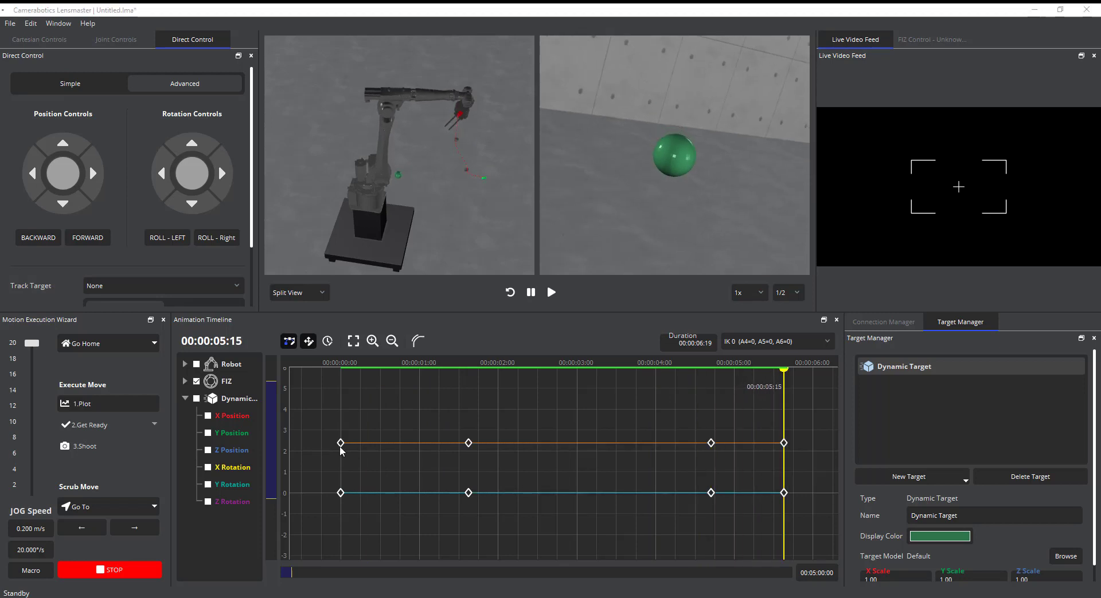
{"action": "left_click", "coordinate": [651, 426]}
{"action": "left_click", "coordinate": [631, 457]}
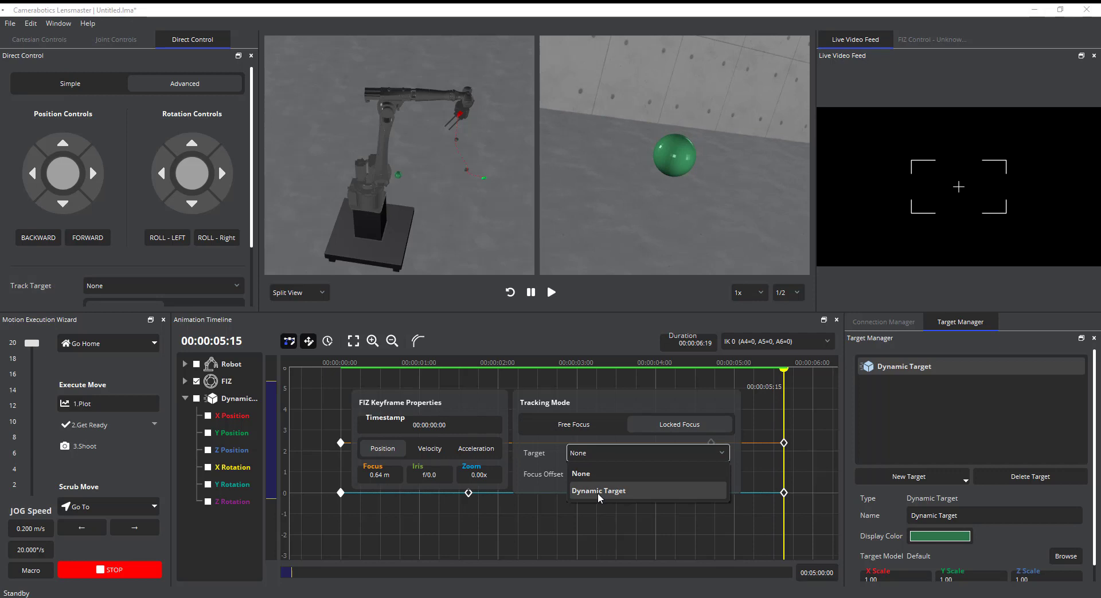
{"action": "left_click", "coordinate": [597, 492]}
{"action": "left_click", "coordinate": [490, 547]}
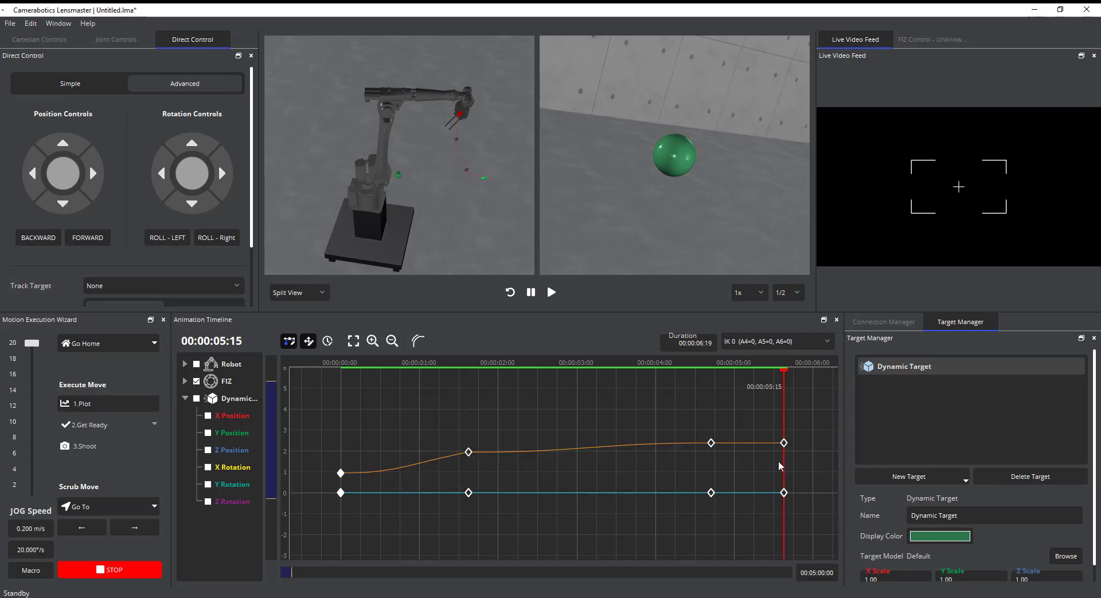
Scrub back to 00:00:01:02 and examine the lens focus in the FIZ controls
{"action": "left_click_drag", "start_coordinate": [784, 465], "coordinate": [434, 438]}
{"action": "middle_click_drag", "start_coordinate": [432, 193], "coordinate": [403, 192]}
{"action": "left_click", "coordinate": [918, 40]}
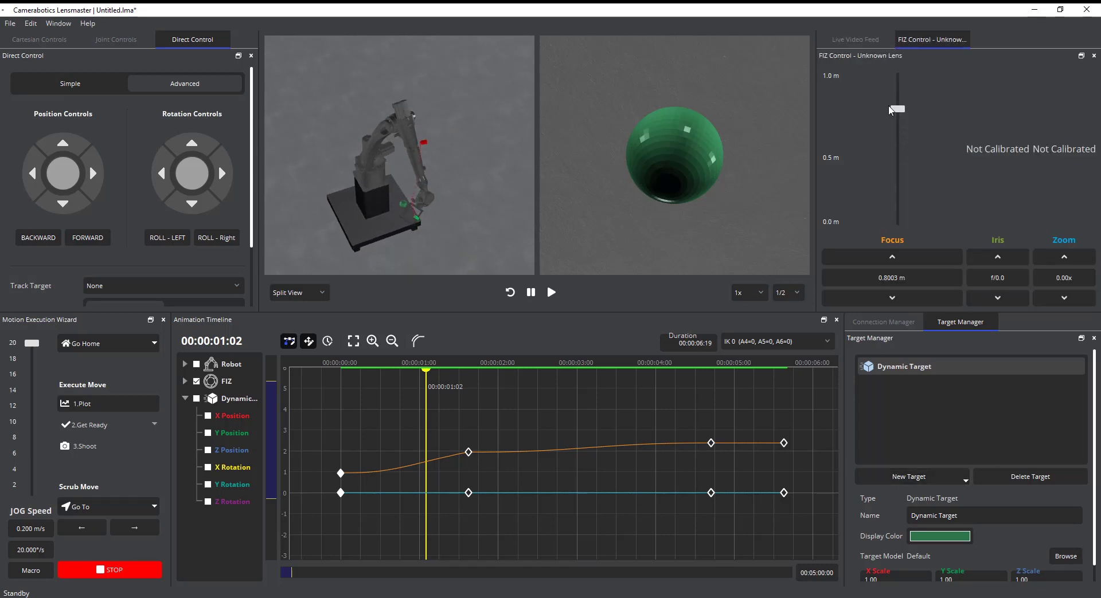
Add a new static target and set its display color to purple, #9c2d91
{"action": "left_click", "coordinate": [929, 477]}
{"action": "left_click", "coordinate": [925, 521]}
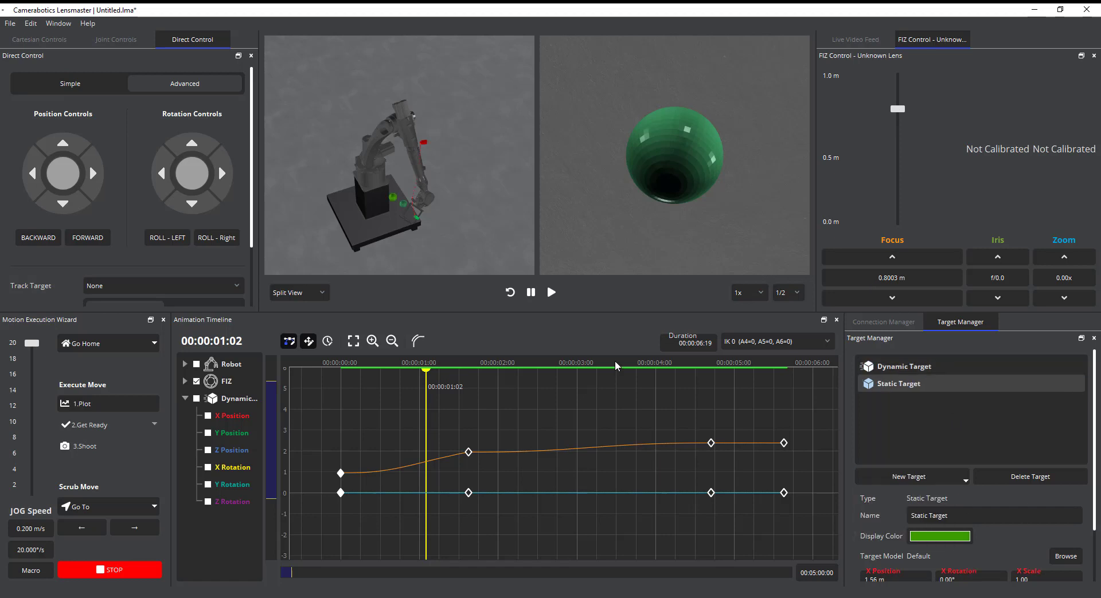
{"action": "middle_click_drag", "start_coordinate": [421, 230], "coordinate": [374, 184]}
{"action": "scroll", "coordinate": [328, 128], "scroll_direction": "up", "scroll_amount": 3}
{"action": "left_click", "coordinate": [940, 536]}
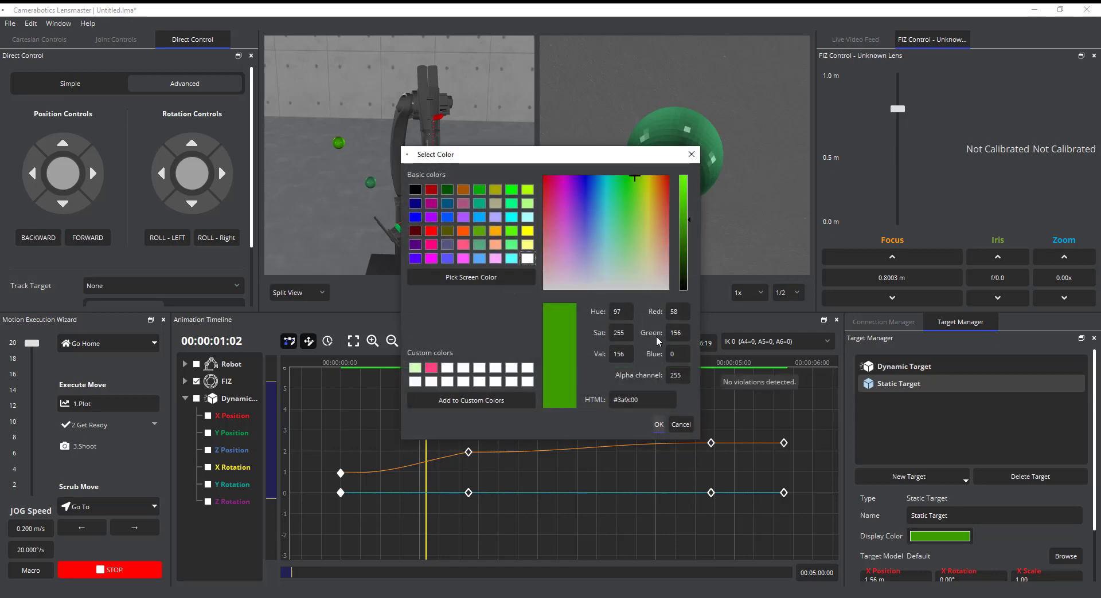
{"action": "left_click", "coordinate": [562, 208]}
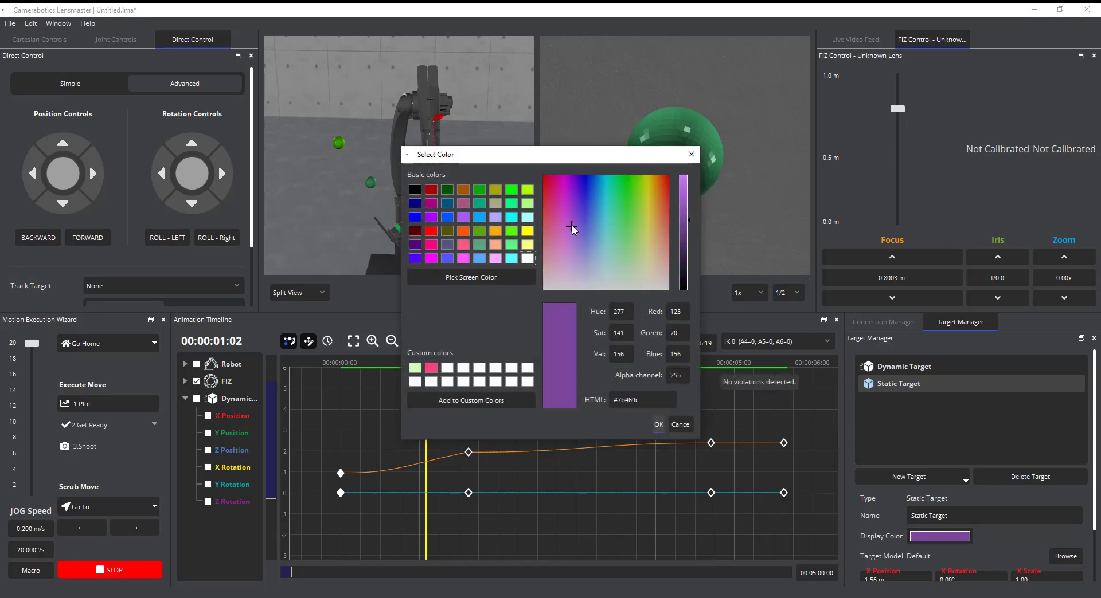
{"action": "left_click", "coordinate": [658, 425]}
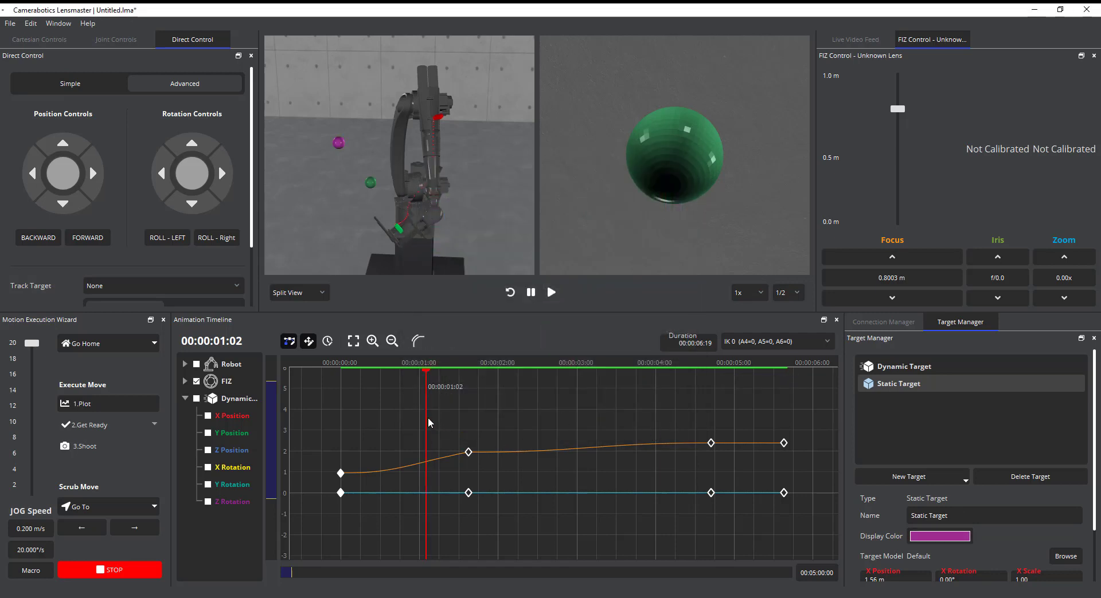
Lock the focus of the FIZ keyframe at 00:00:00:00 to the Static Target and scrub the timeline to 00:00:01:21
{"action": "left_click_drag", "start_coordinate": [428, 417], "coordinate": [391, 452]}
{"action": "left_click", "coordinate": [389, 456]}
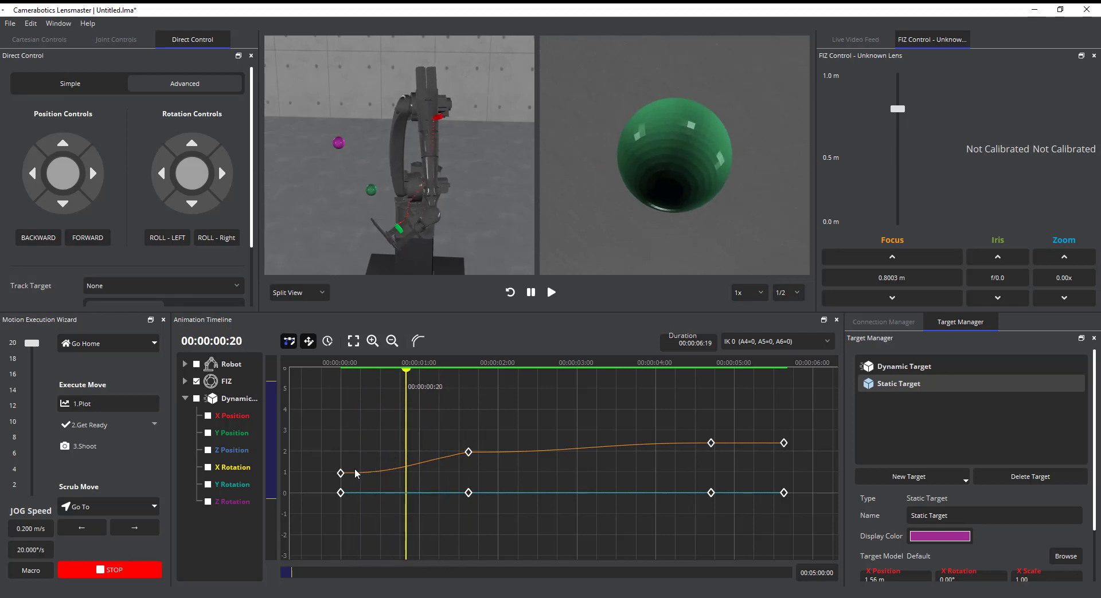
{"action": "left_click", "coordinate": [342, 474]}
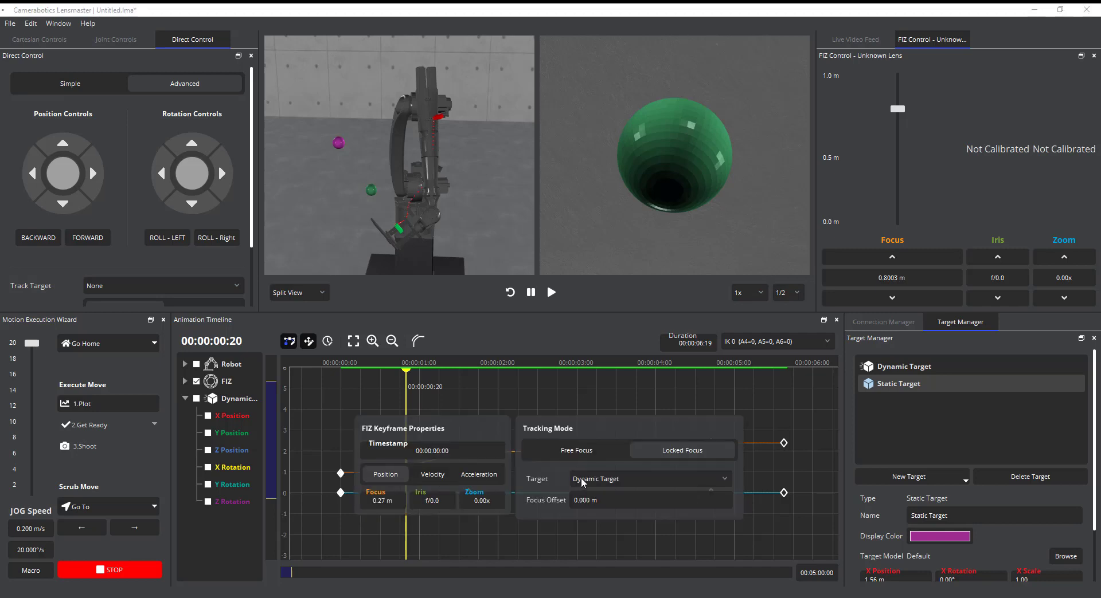
{"action": "left_click", "coordinate": [711, 483]}
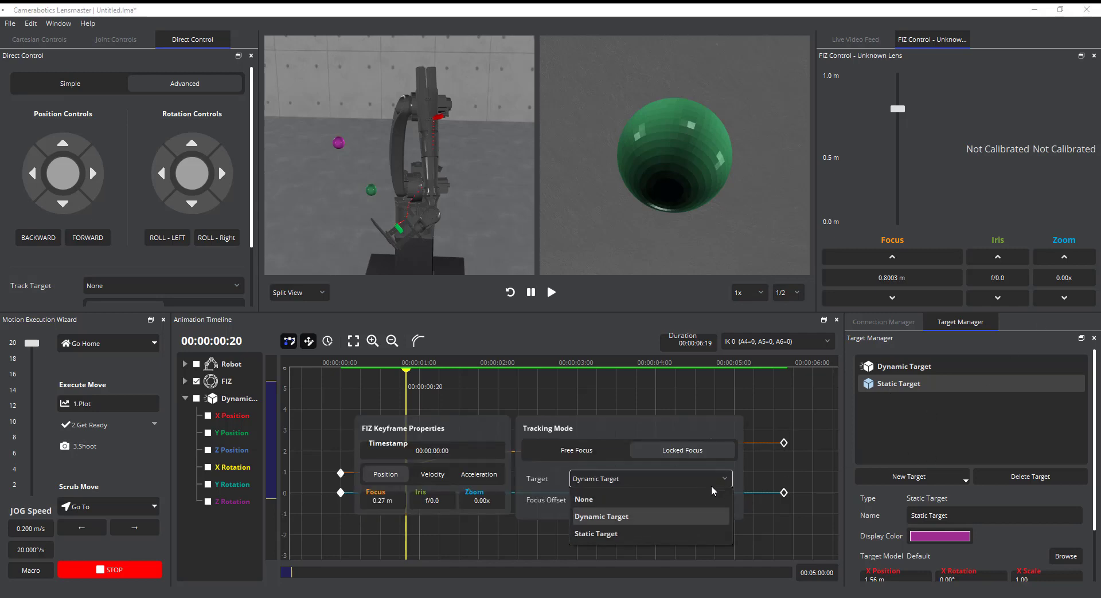
{"action": "left_click", "coordinate": [685, 536]}
{"action": "left_click", "coordinate": [547, 521]}
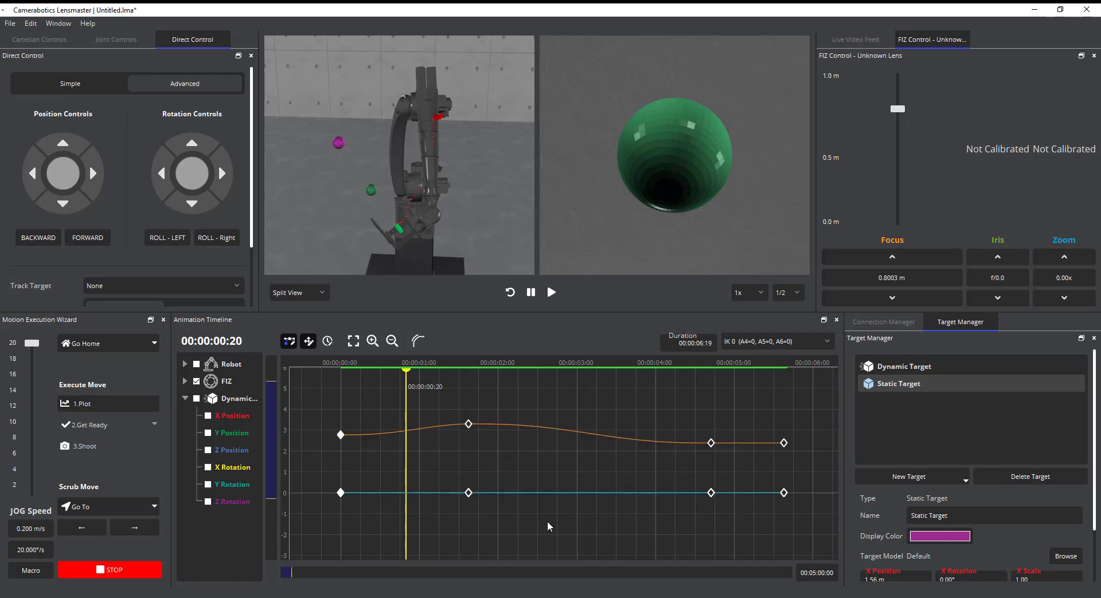
{"action": "left_click", "coordinate": [454, 472]}
{"action": "left_click_drag", "start_coordinate": [407, 468], "coordinate": [494, 480]}
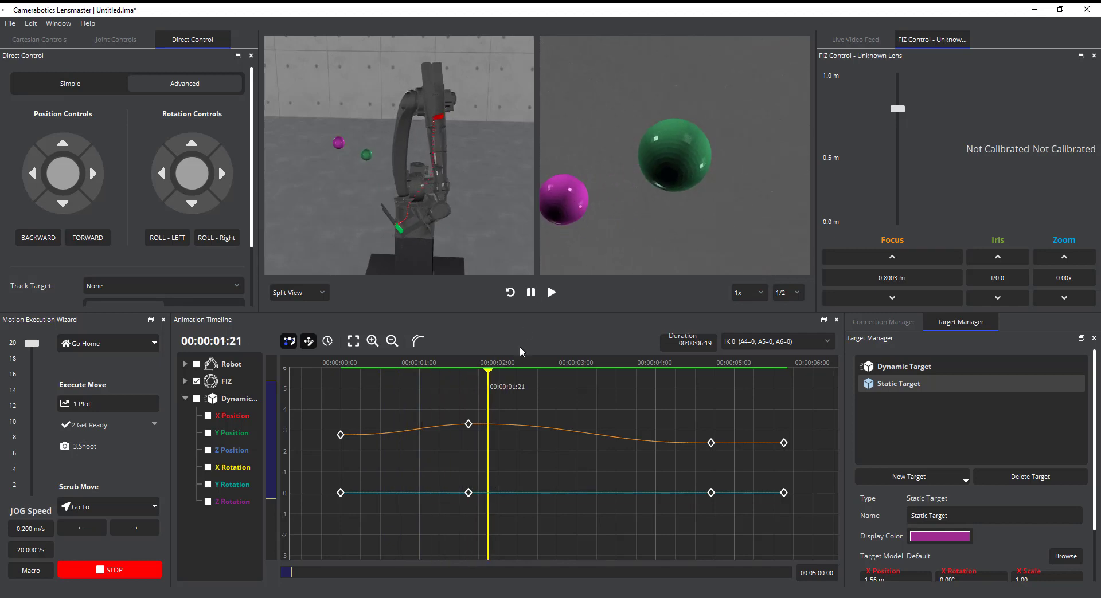
Move the second FIZ keyframe to about 3.4 seconds and lower the third keyframe's focus value to about 1.6
{"action": "left_click_drag", "start_coordinate": [500, 429], "coordinate": [468, 431]}
{"action": "left_click_drag", "start_coordinate": [470, 428], "coordinate": [633, 425]}
{"action": "left_click_drag", "start_coordinate": [736, 430], "coordinate": [738, 469]}
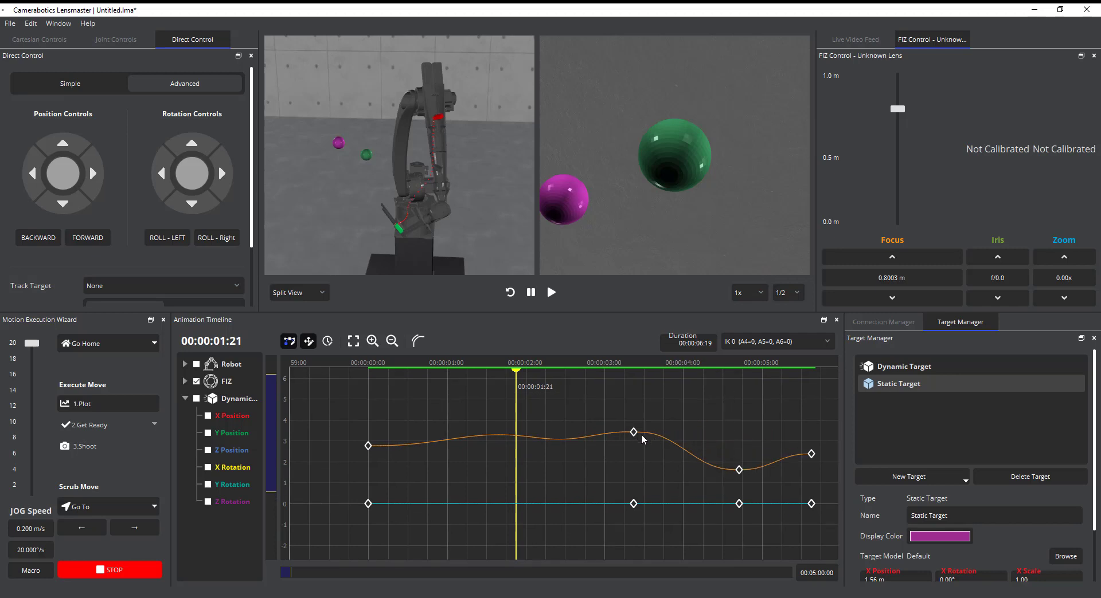
Shift the second FIZ keyframe along the time axis only, to about 3.6 seconds, and scrub back to 00:00:00:03
{"action": "left_click_drag", "start_coordinate": [630, 431], "coordinate": [636, 434]}
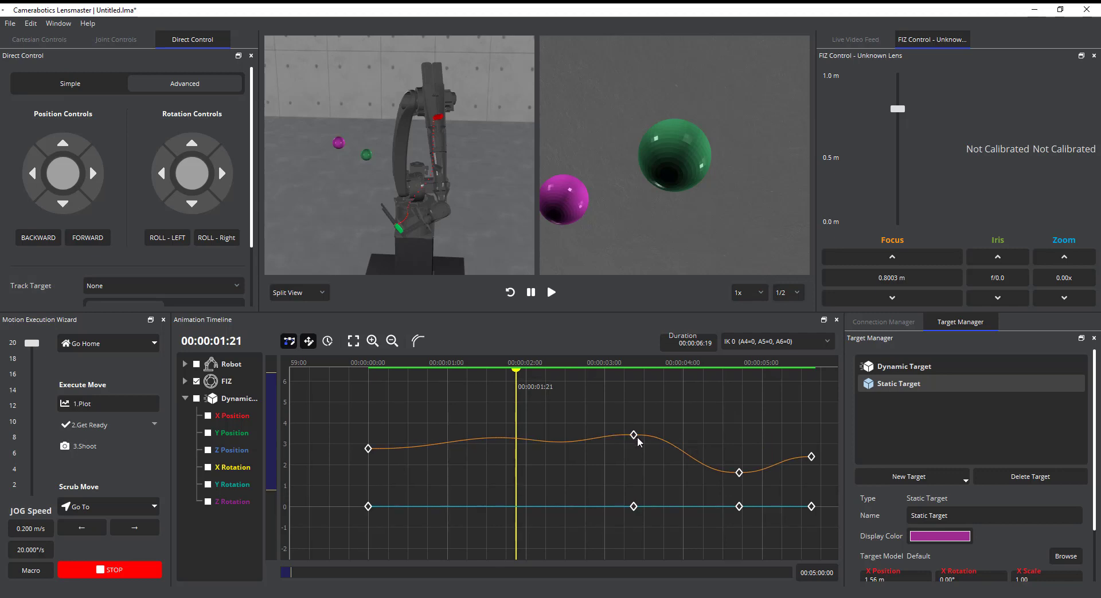
{"action": "key", "text": "t"}
{"action": "mouse_move", "coordinate": [635, 441]}
{"action": "left_mouse_down"}
{"action": "mouse_move", "coordinate": [711, 440]}
{"action": "mouse_move", "coordinate": [494, 437]}
{"action": "mouse_move", "coordinate": [604, 454]}
{"action": "mouse_move", "coordinate": [654, 446]}
{"action": "left_mouse_up"}
{"action": "key", "text": "m"}
{"action": "left_click_drag", "start_coordinate": [515, 393], "coordinate": [407, 415]}
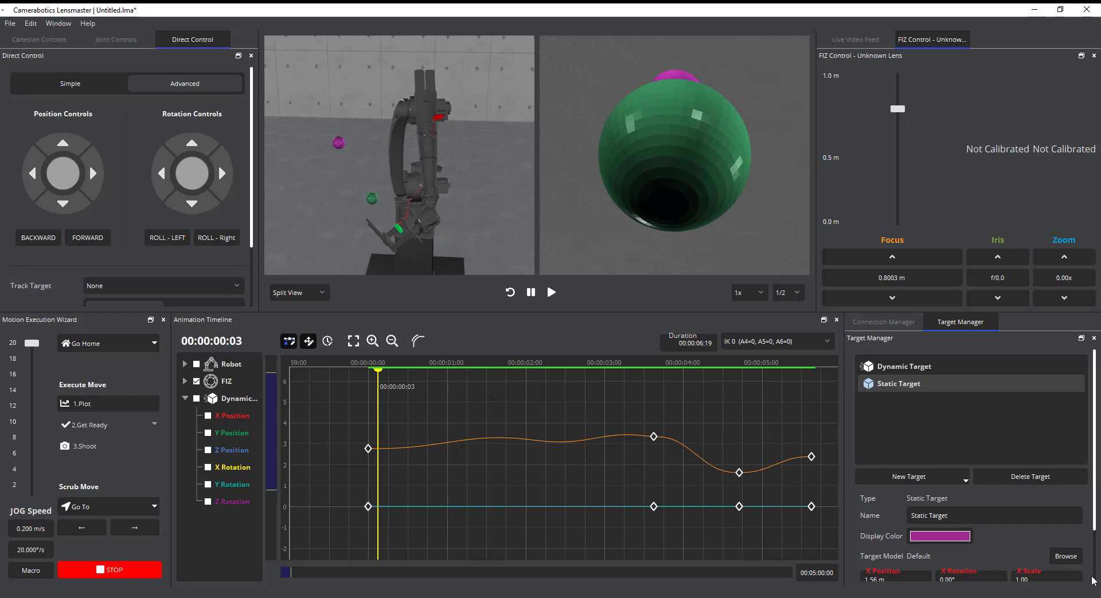